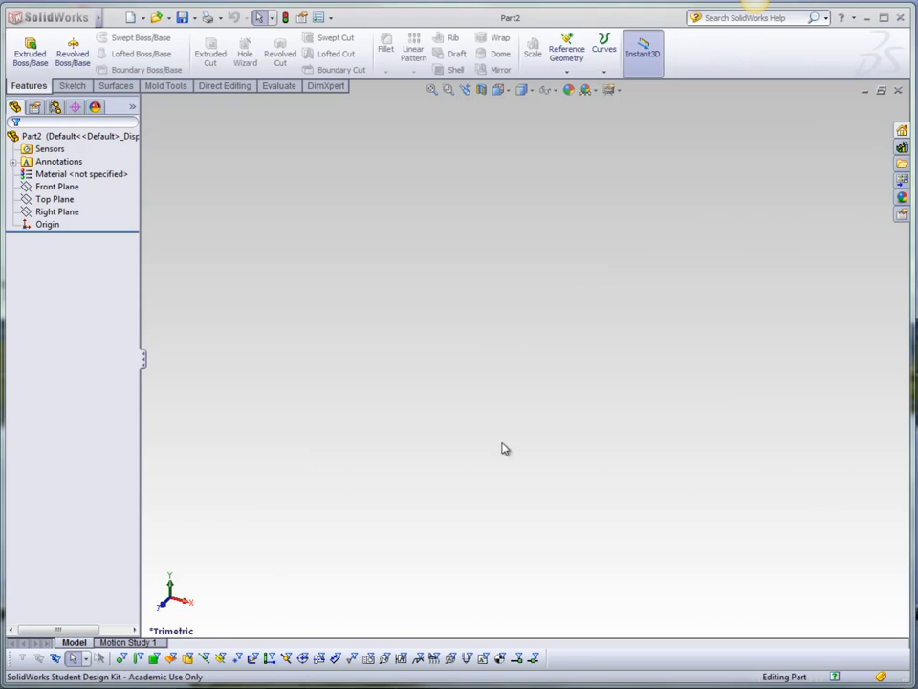
# Open a new sketch on the Top Plane.
pyautogui.click(44, 209)
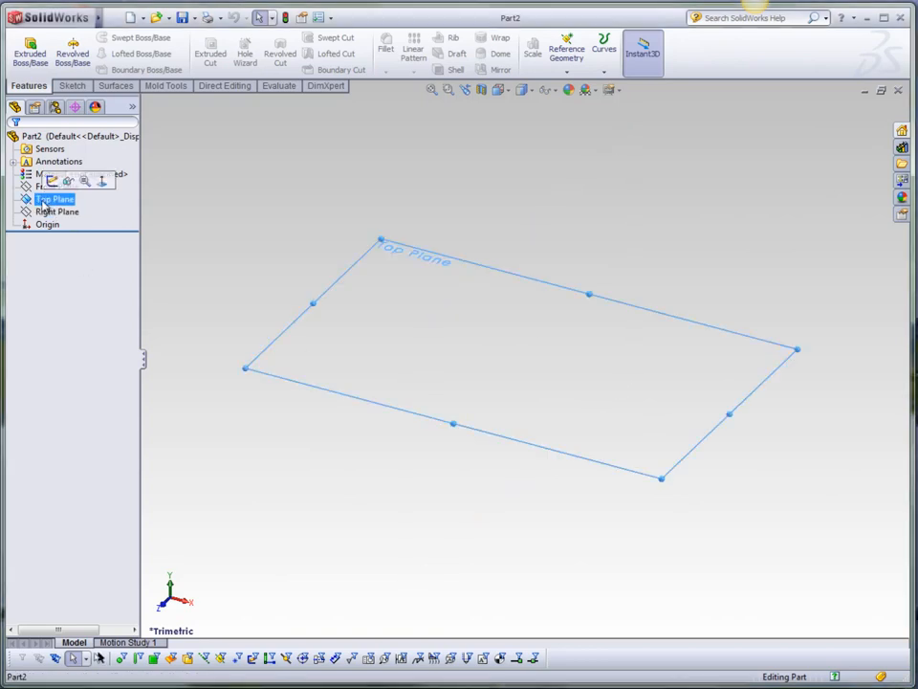
pyautogui.rightClick(68, 204)
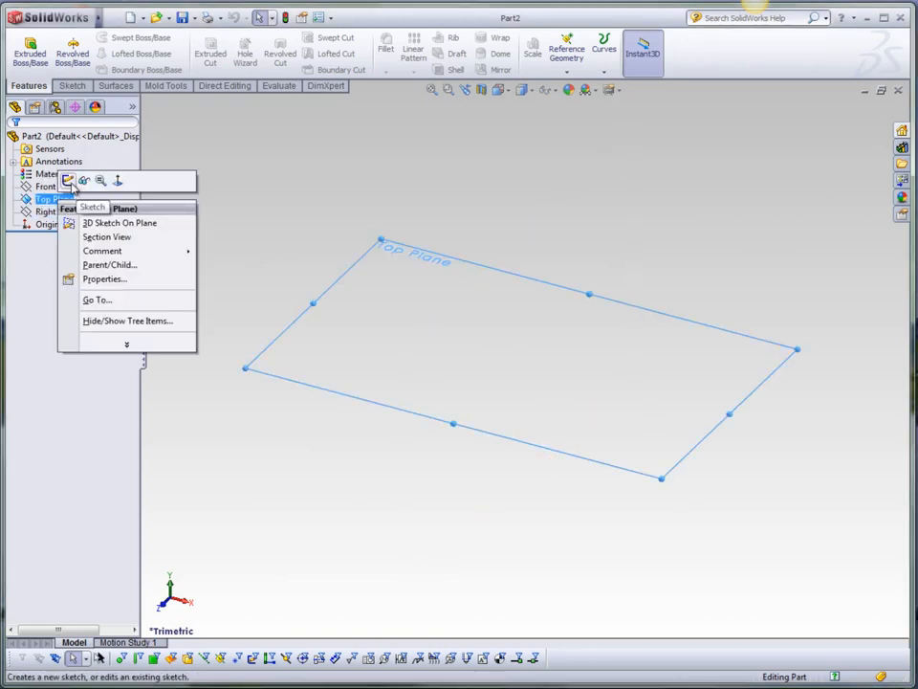
pyautogui.click(68, 180)
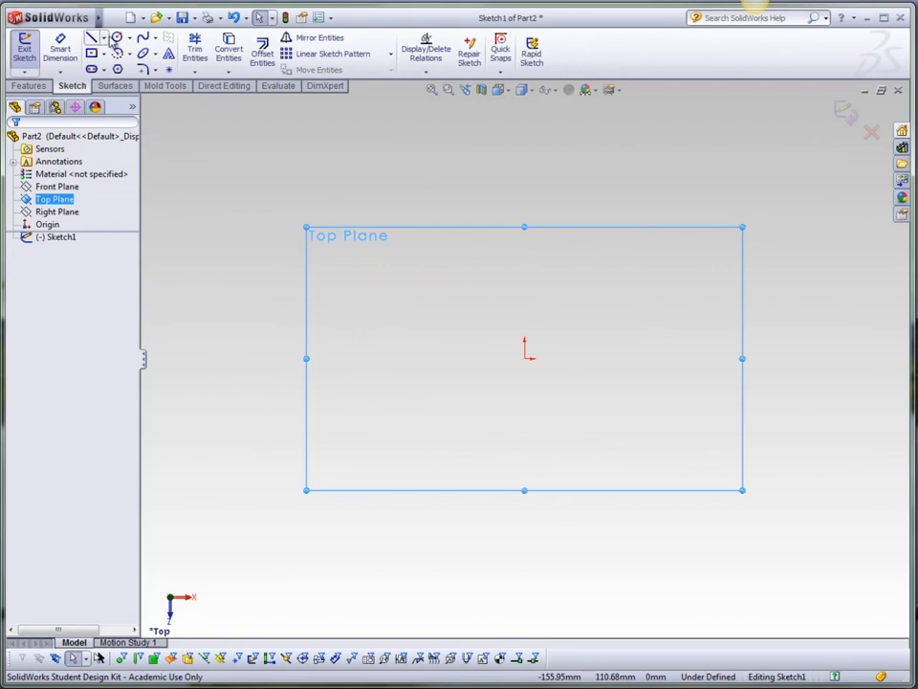
# Sketch a circle centered at the origin and dimension its diameter to 20 mm.
pyautogui.click(117, 37)
pyautogui.click(525, 359)
pyautogui.click(577, 359)
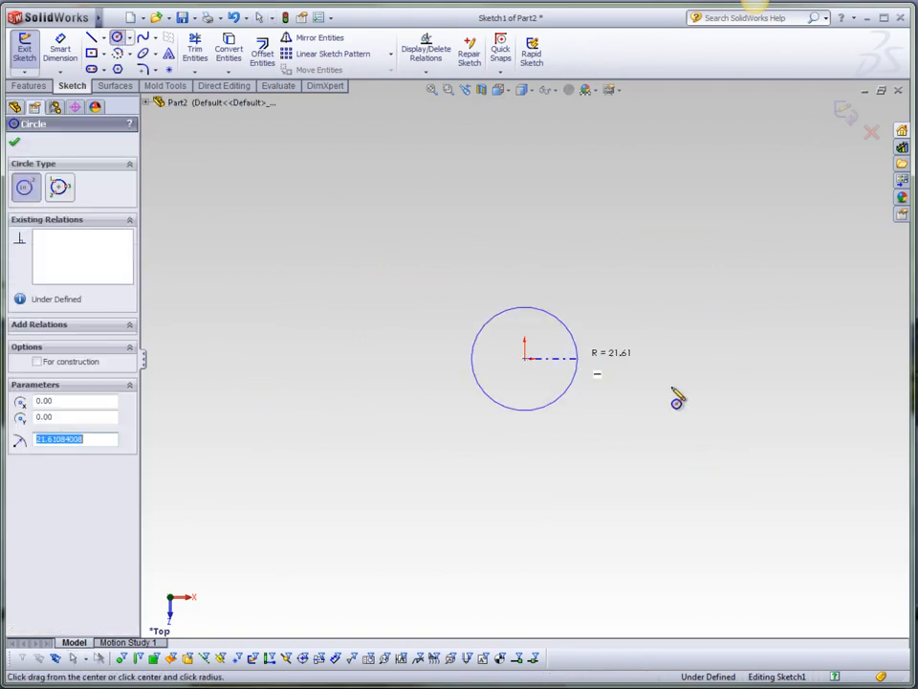
pyautogui.click(60, 47)
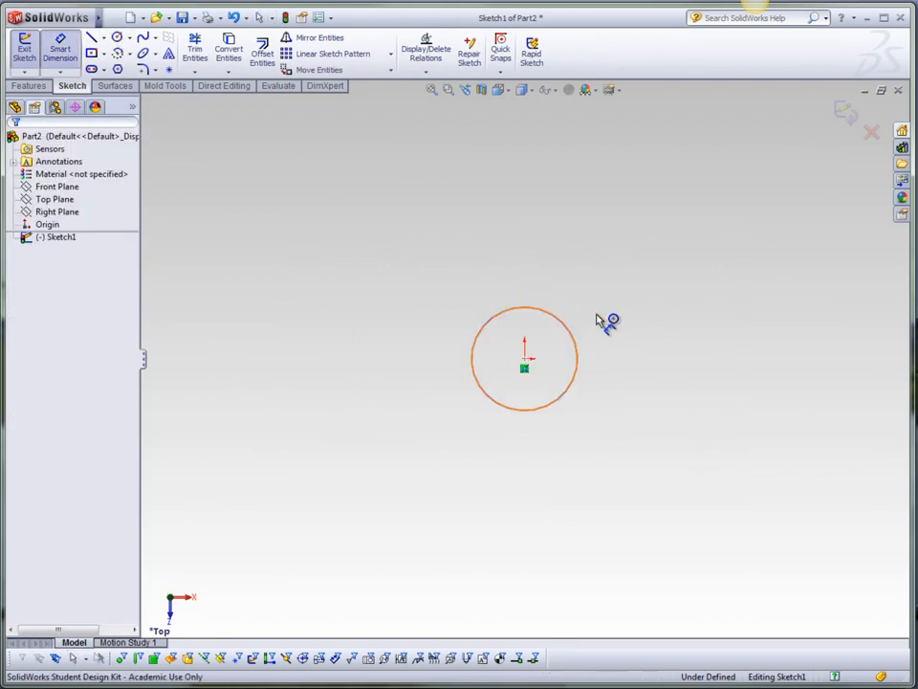
pyautogui.click(554, 318)
pyautogui.click(667, 352)
pyautogui.write('20')
pyautogui.press('Return')
pyautogui.press('Escape')
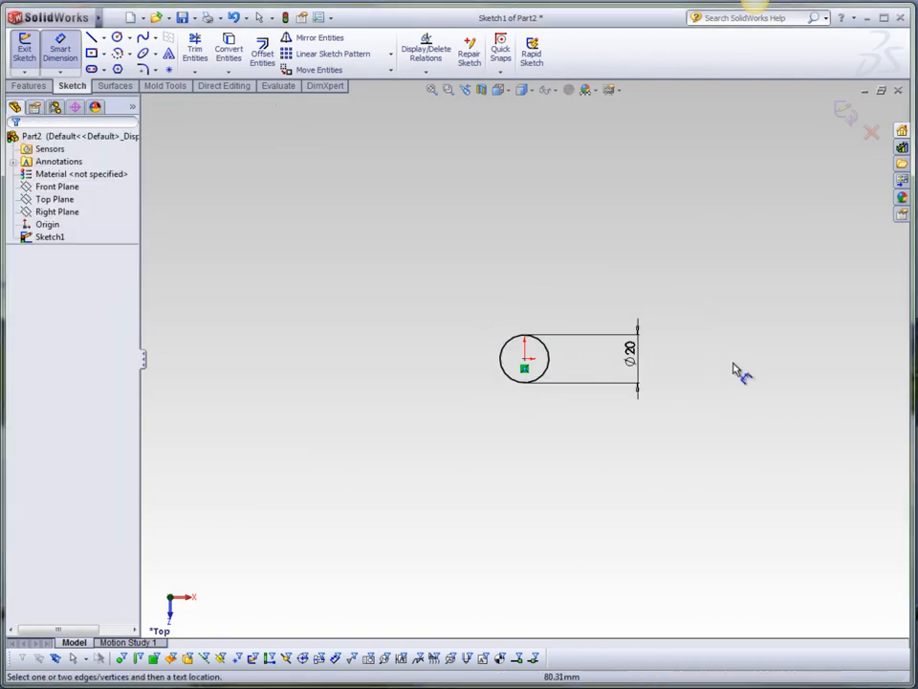
# Exit the sketch and extrude the circle upward 100 mm with the Instant3D arrow.
pyautogui.click(845, 114)
pyautogui.moveTo(596, 433); pyautogui.dragTo(570, 334, button='middle')
pyautogui.click(531, 368)
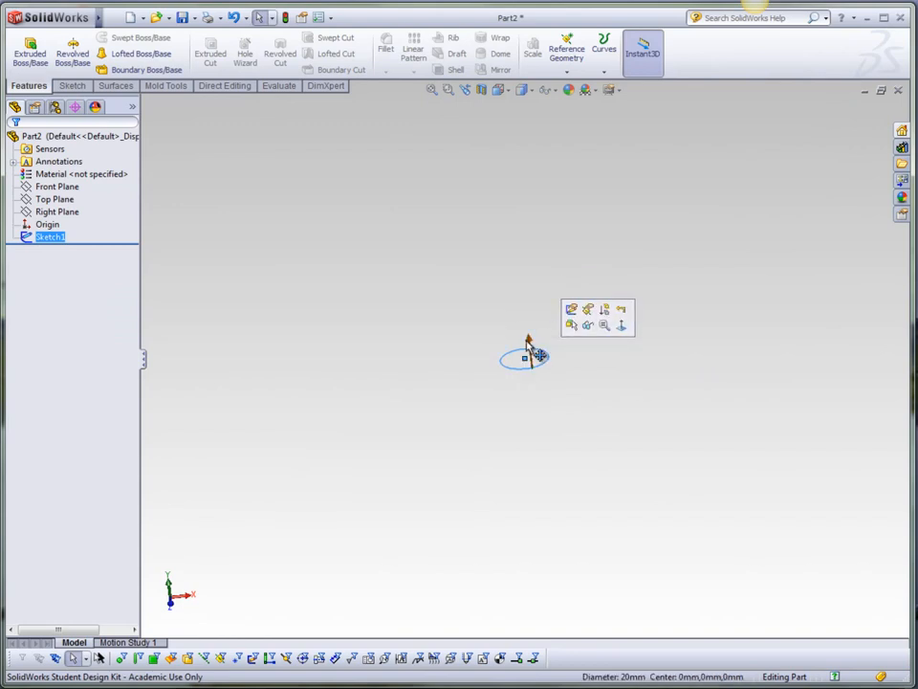
pyautogui.moveTo(531, 342)
pyautogui.mouseDown()
pyautogui.moveTo(517, 232)
pyautogui.moveTo(529, 152)
pyautogui.moveTo(544, 132)
pyautogui.moveTo(537, 113)
pyautogui.mouseUp()
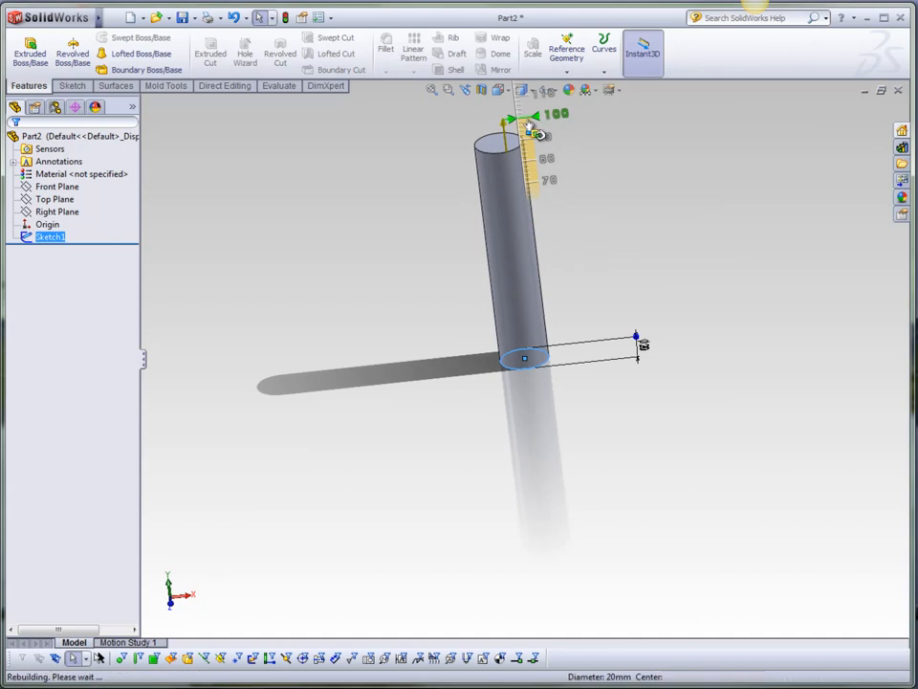
pyautogui.moveTo(565, 245); pyautogui.dragTo(585, 241, button='middle')
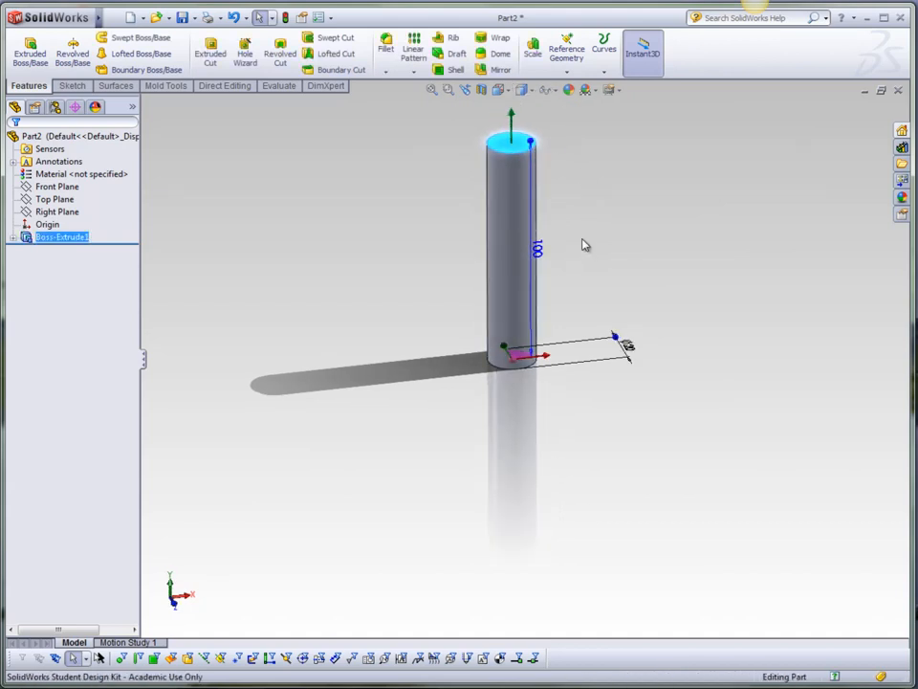
# Open a new sketch on the cylinder's bottom circular face.
pyautogui.scroll(3, 585, 241)
pyautogui.scroll(-3, 525, 287)
pyautogui.click(607, 286)
pyautogui.moveTo(577, 398); pyautogui.dragTo(572, 301, button='middle')
pyautogui.scroll(-2, 536, 244)
pyautogui.moveTo(595, 379); pyautogui.dragTo(562, 432, button='middle')
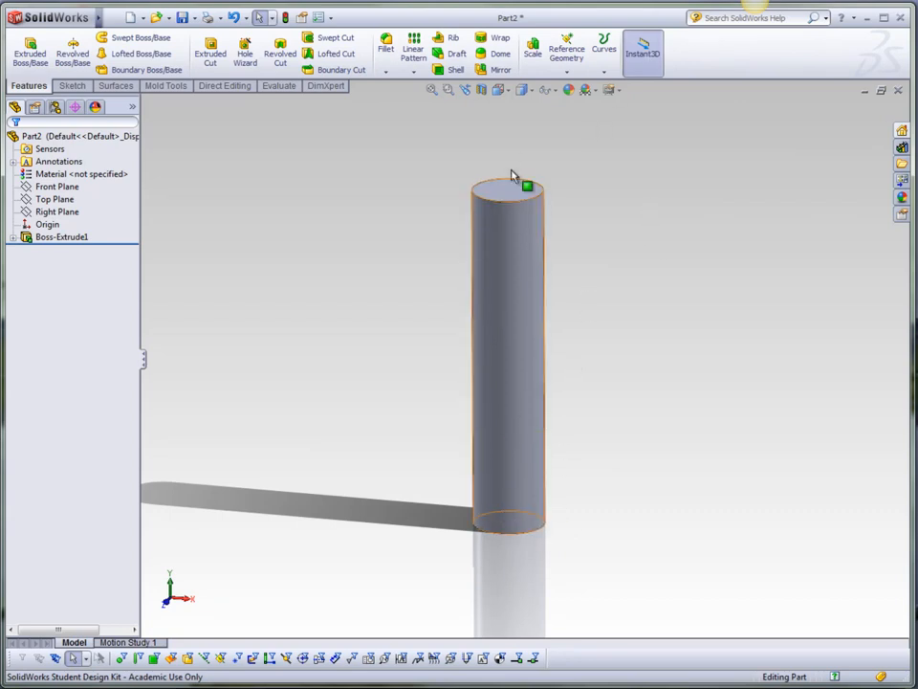
pyautogui.moveTo(604, 363); pyautogui.dragTo(595, 220, button='middle')
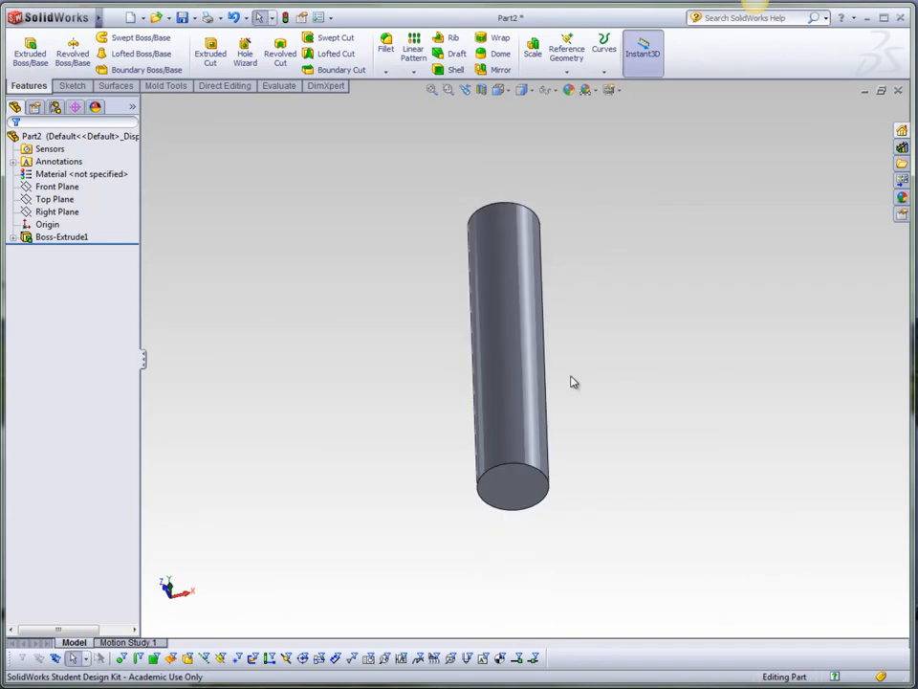
pyautogui.click(528, 493)
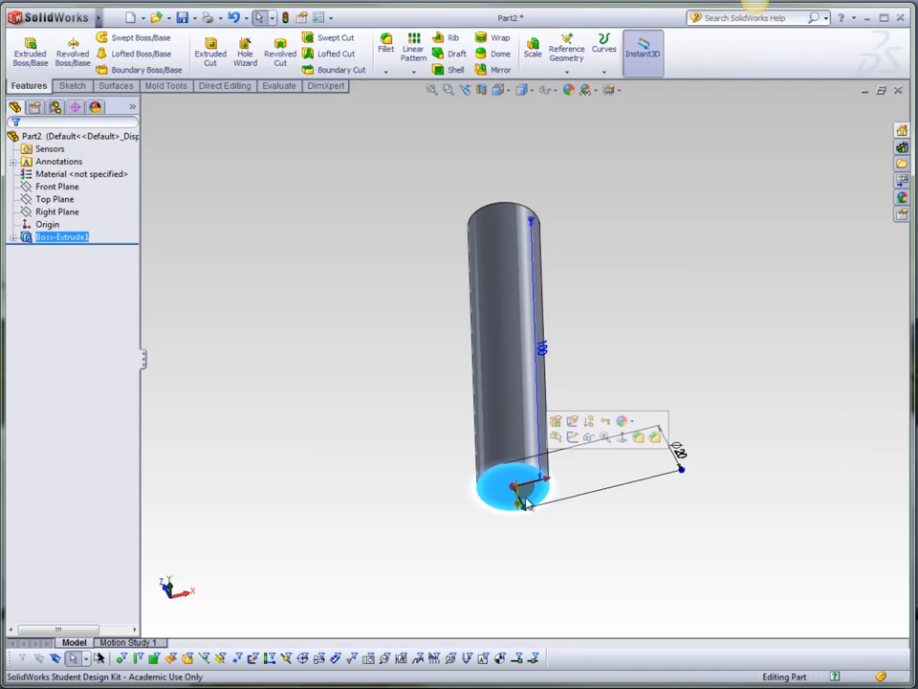
pyautogui.click(573, 436)
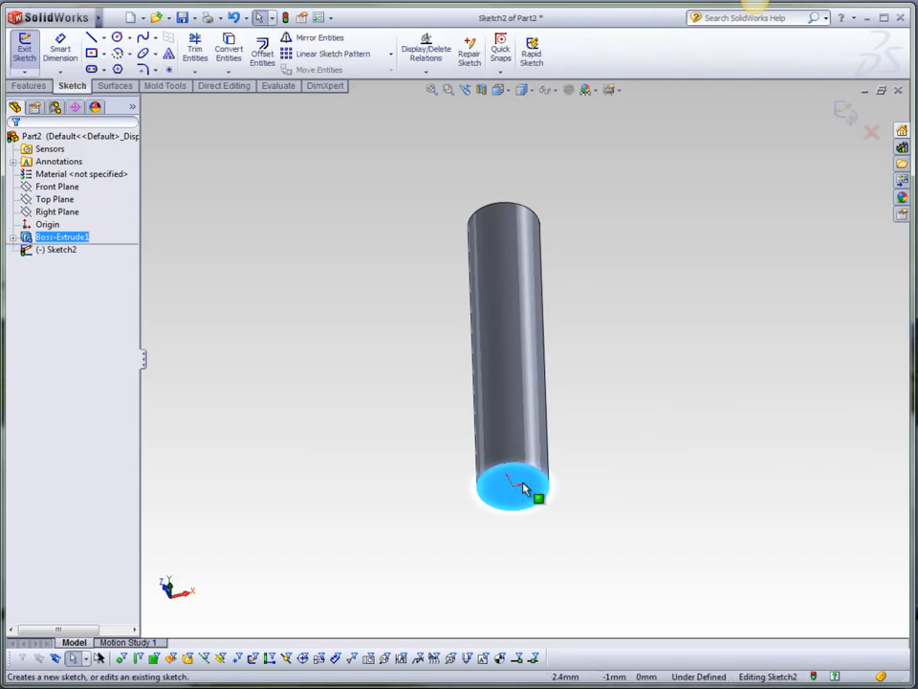
# Convert the bottom face's circular edge into sketch entities and exit the sketch.
pyautogui.click(229, 54)
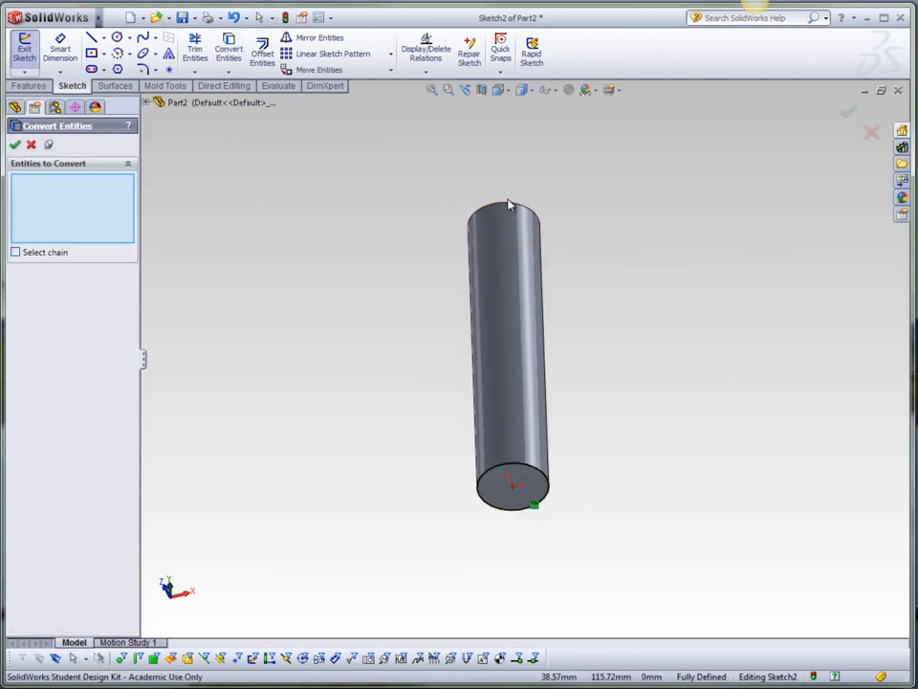
pyautogui.click(519, 462)
pyautogui.click(847, 111)
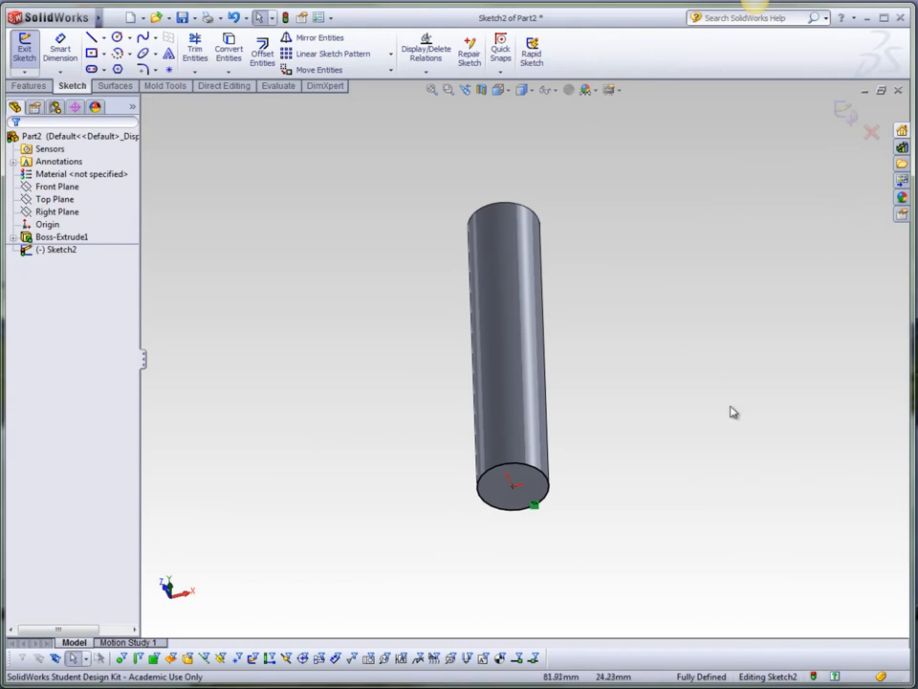
pyautogui.click(845, 111)
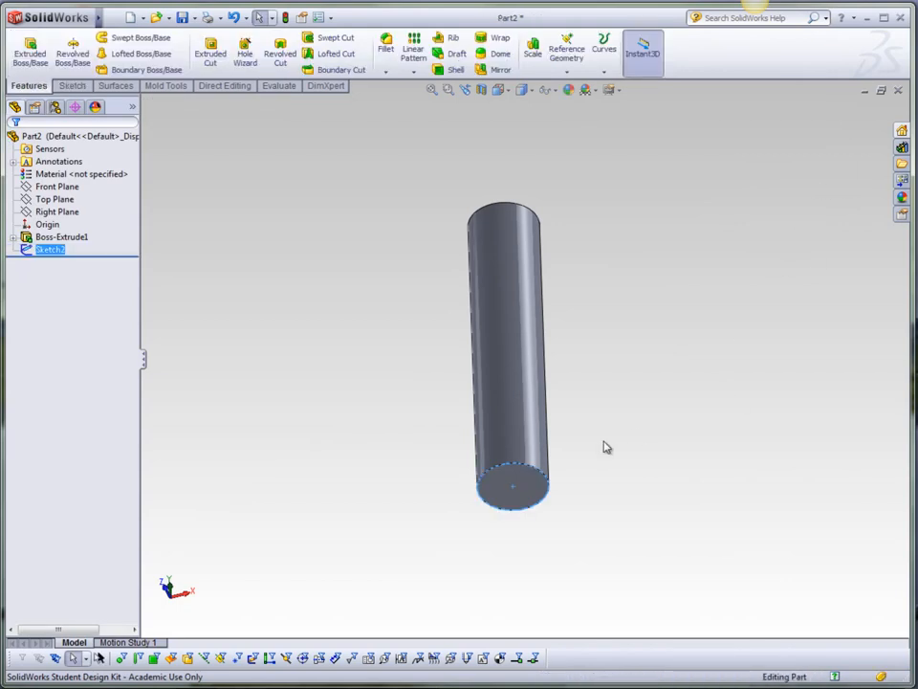
# Start a Helix/Spiral curve from the converted bottom sketch and choose constant pitch.
pyautogui.click(47, 250)
pyautogui.moveTo(477, 328)
pyautogui.mouseDown(button='middle')
pyautogui.moveTo(578, 410)
pyautogui.moveTo(572, 502)
pyautogui.moveTo(460, 517)
pyautogui.moveTo(513, 511)
pyautogui.mouseUp(button='middle')
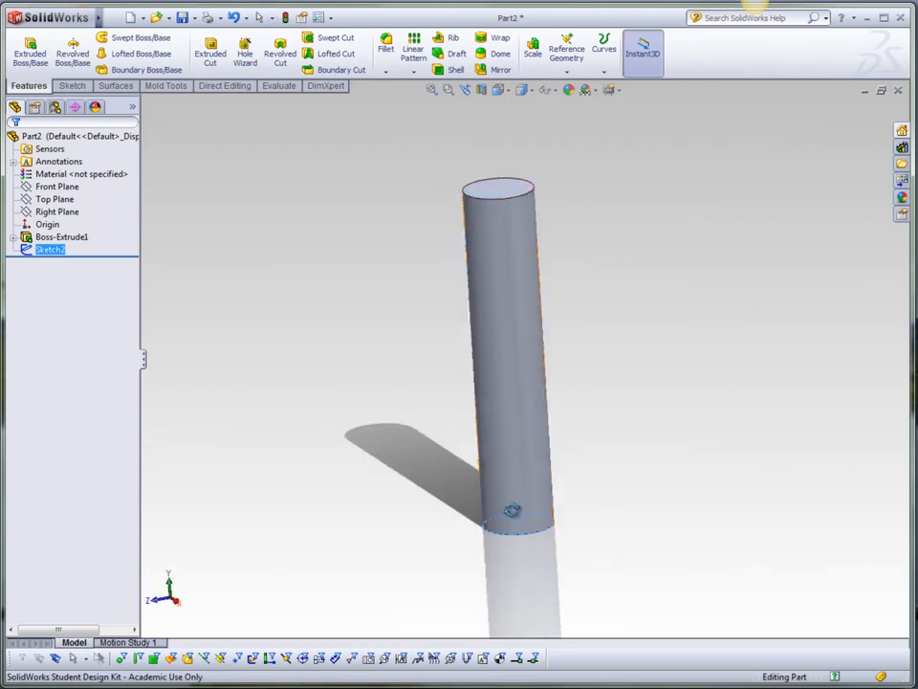
pyautogui.click(609, 311)
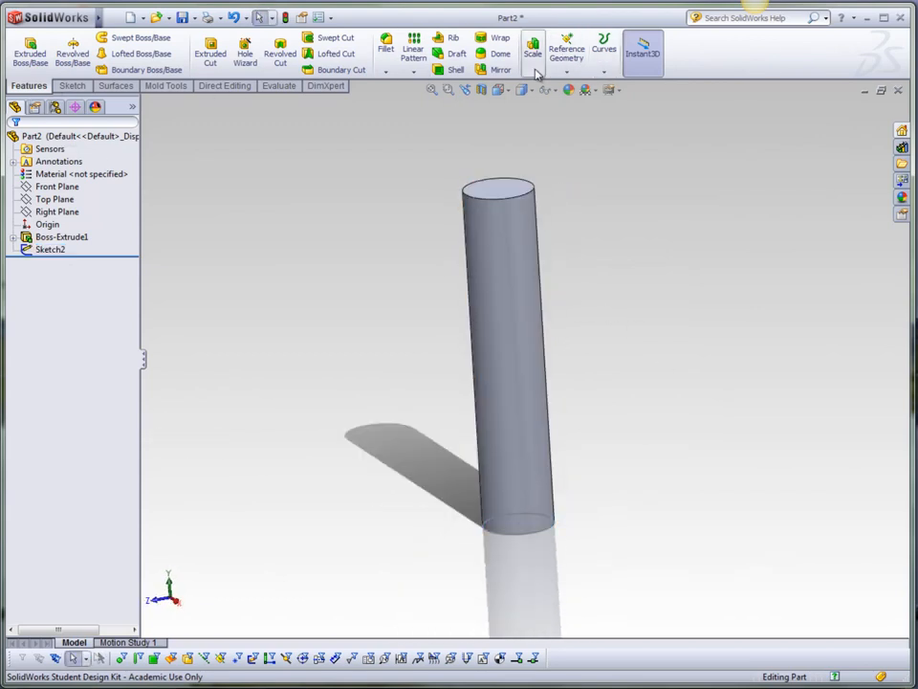
pyautogui.click(610, 48)
pyautogui.click(611, 47)
pyautogui.click(612, 50)
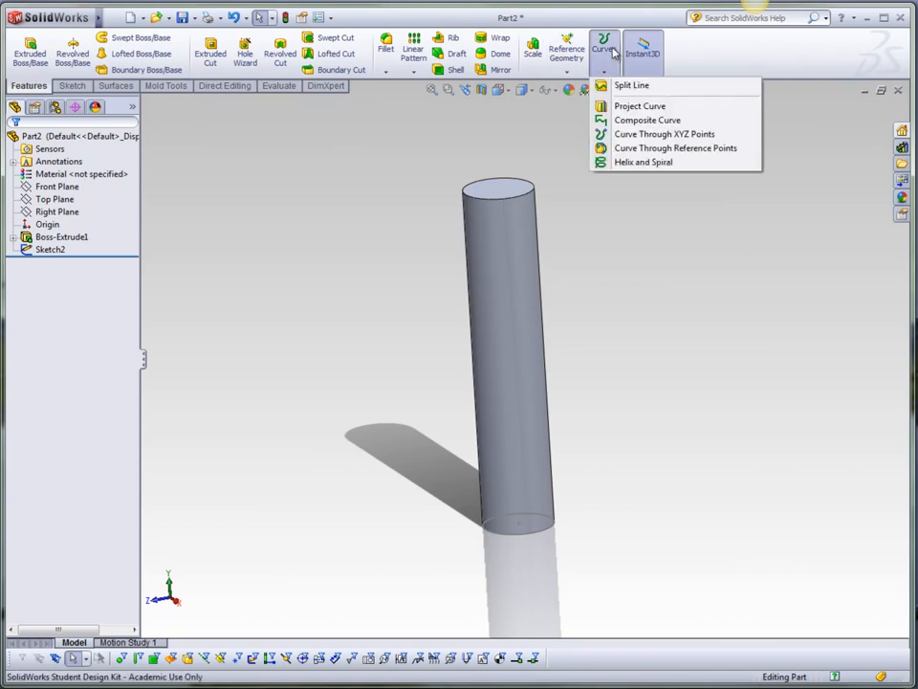
pyautogui.click(643, 163)
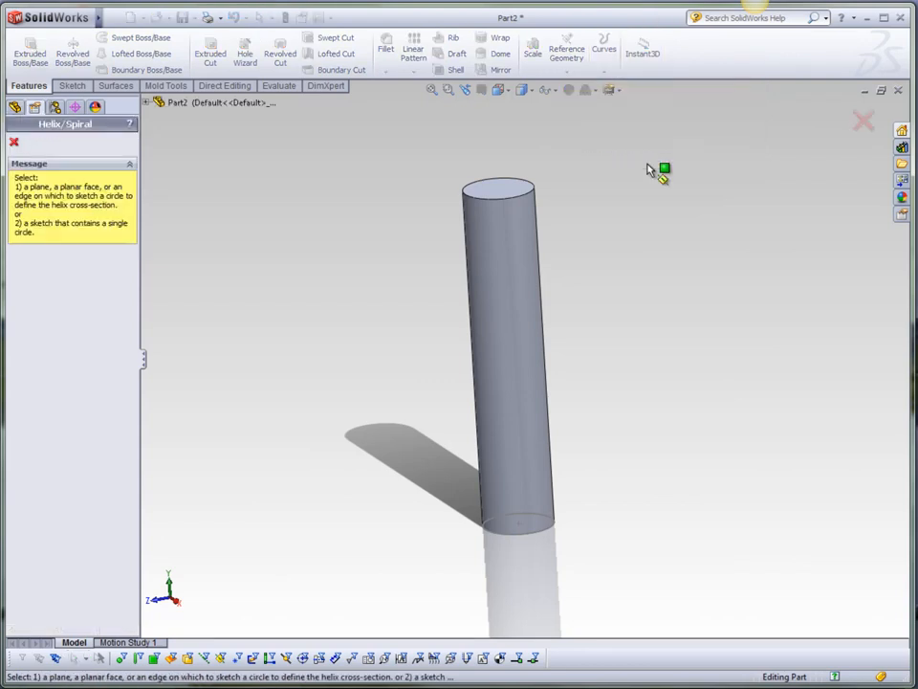
pyautogui.click(554, 530)
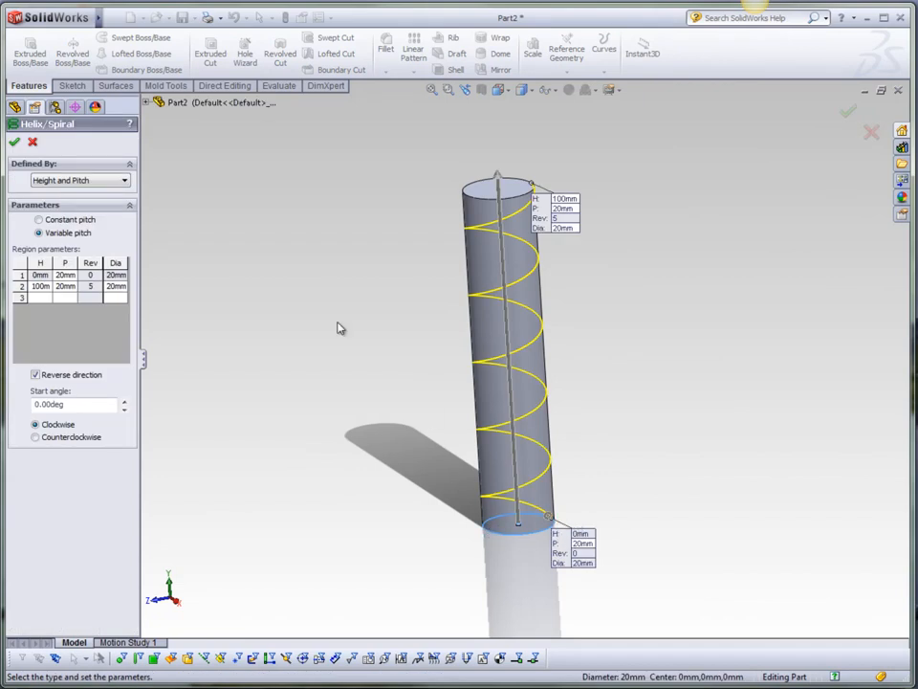
pyautogui.moveTo(510, 437); pyautogui.dragTo(516, 378, button='middle')
pyautogui.click(39, 220)
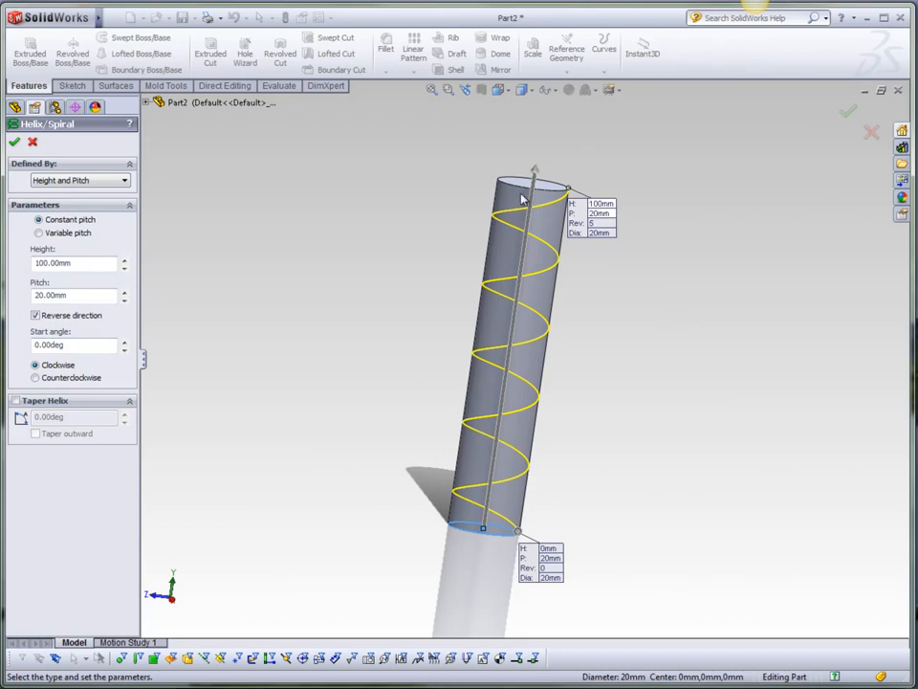
# Try defining the curve as a Spiral.
pyautogui.click(67, 180)
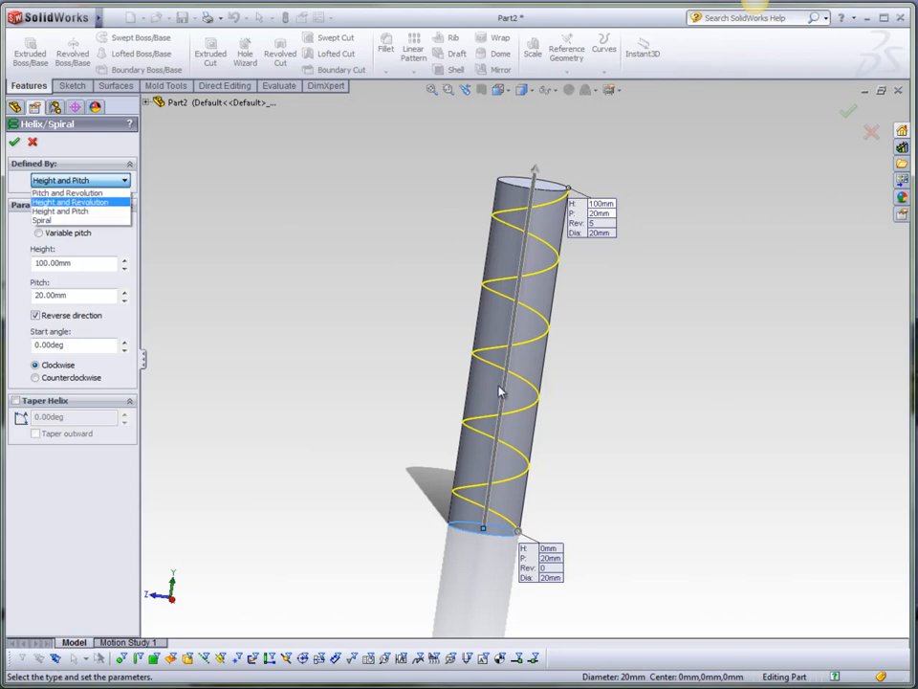
pyautogui.click(61, 222)
pyautogui.moveTo(540, 412); pyautogui.dragTo(474, 437, button='middle')
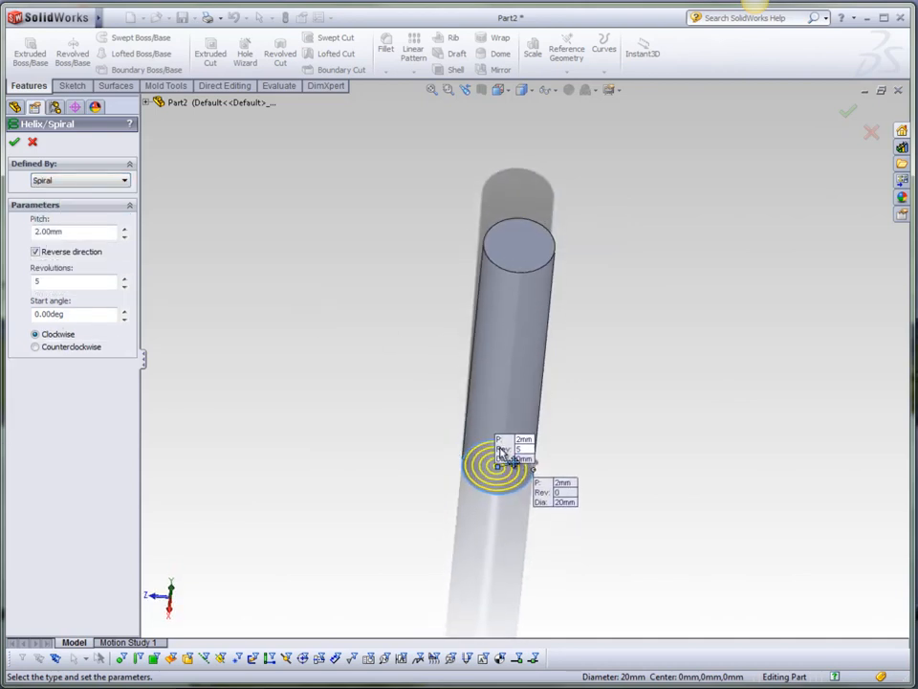
pyautogui.scroll(-3, 512, 481)
pyautogui.scroll(-2, 511, 482)
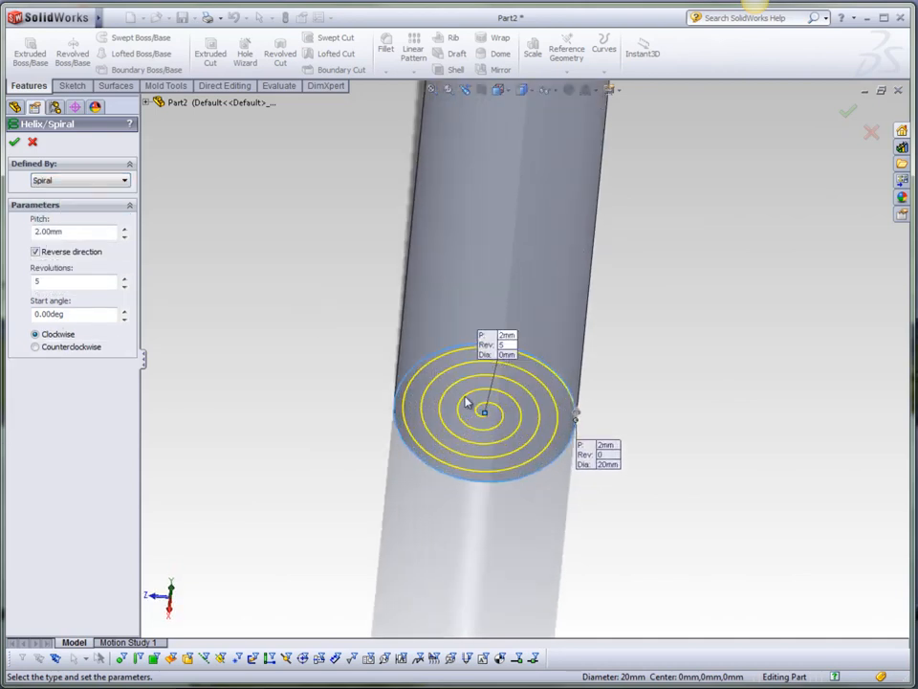
# Define the helix by Height and Pitch and set its height to 100 mm.
pyautogui.click(125, 182)
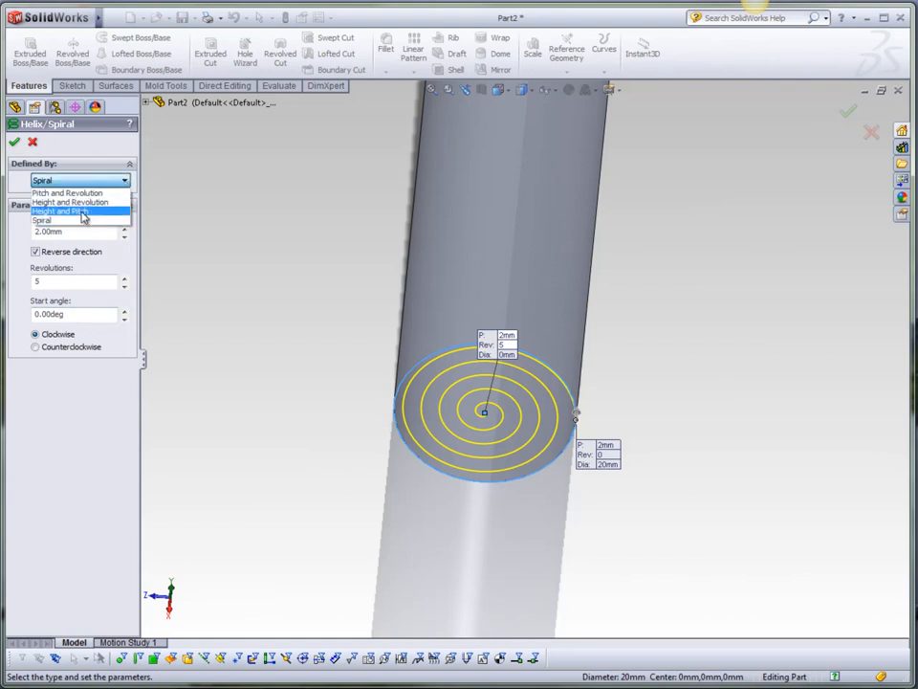
pyautogui.click(83, 213)
pyautogui.moveTo(553, 425); pyautogui.dragTo(558, 303, button='middle')
pyautogui.moveTo(77, 266); pyautogui.dragTo(35, 268)
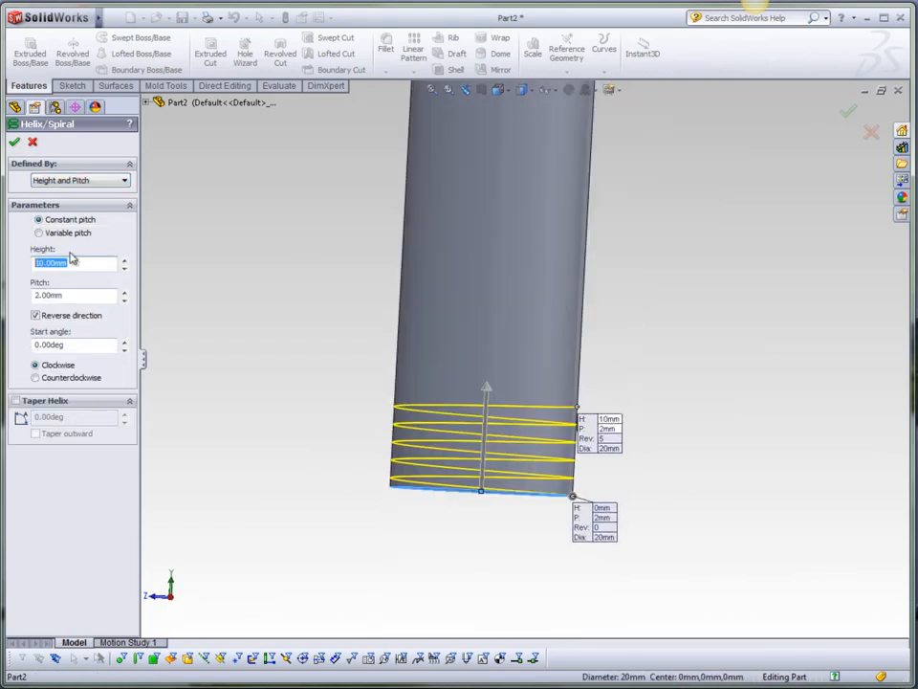
pyautogui.write('100')
pyautogui.press('Return')
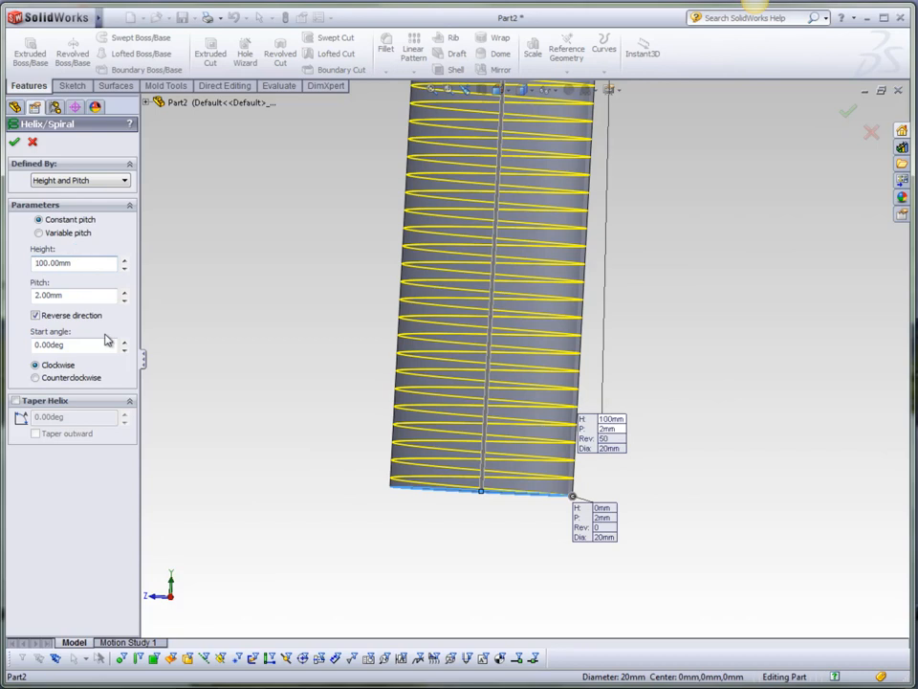
# Set the helix pitch to 20 mm and accept the Helix/Spiral feature.
pyautogui.moveTo(77, 295); pyautogui.dragTo(35, 295)
pyautogui.write('20')
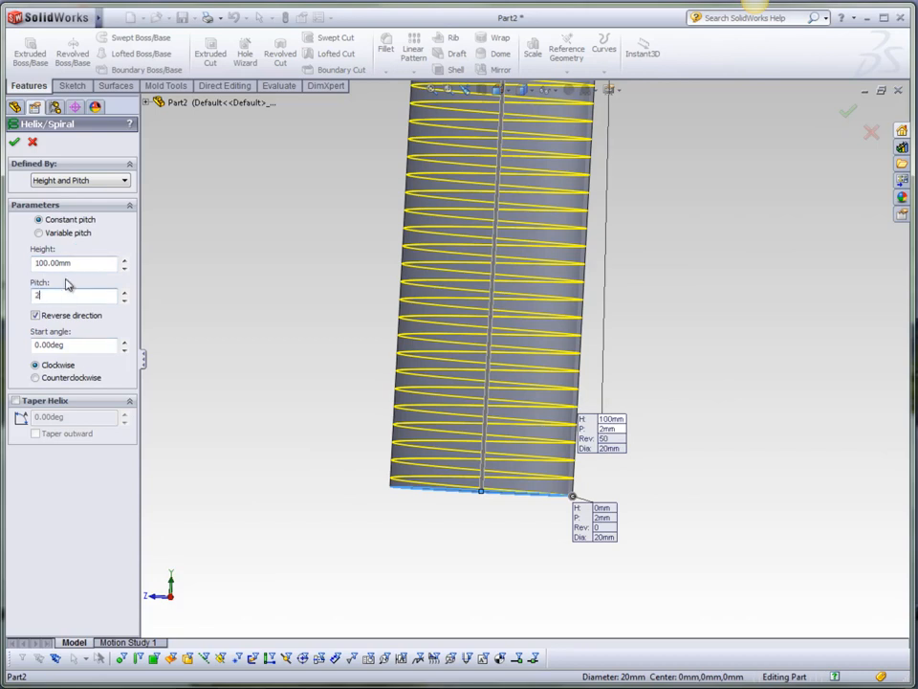
pyautogui.press('Return')
pyautogui.scroll(5, 358, 416)
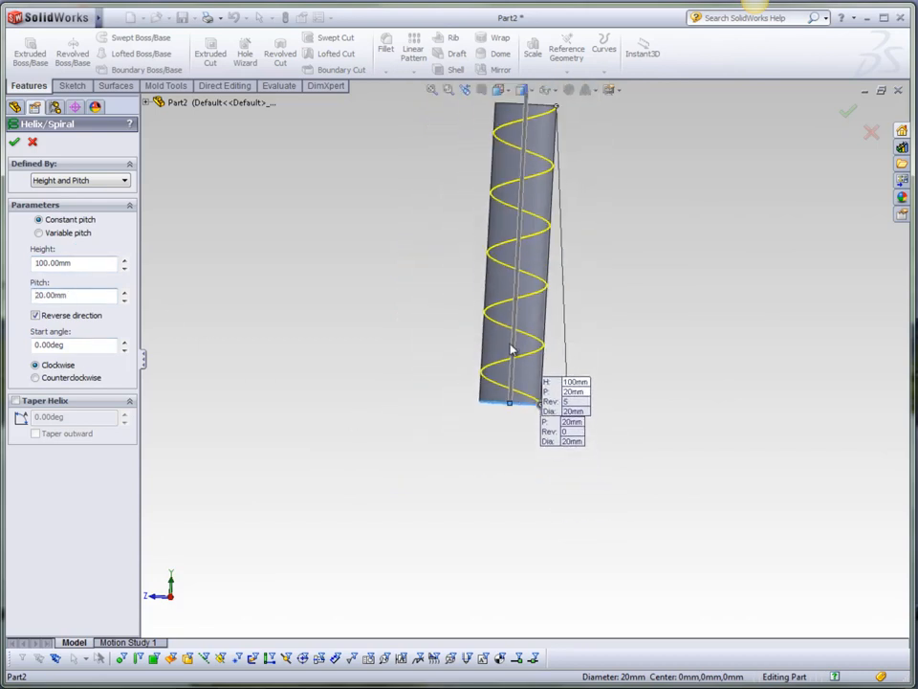
pyautogui.scroll(2, 539, 387)
pyautogui.moveTo(540, 388); pyautogui.dragTo(521, 364, button='middle')
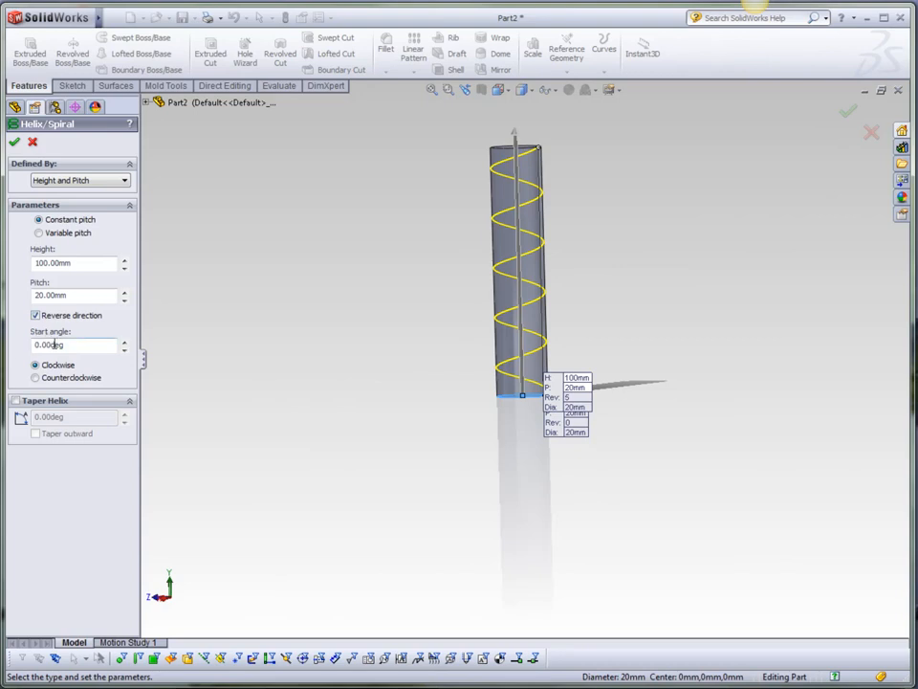
pyautogui.moveTo(574, 441)
pyautogui.mouseDown(button='middle')
pyautogui.moveTo(535, 492)
pyautogui.moveTo(563, 435)
pyautogui.mouseUp(button='middle')
pyautogui.scroll(3, 565, 366)
pyautogui.scroll(-10, 565, 367)
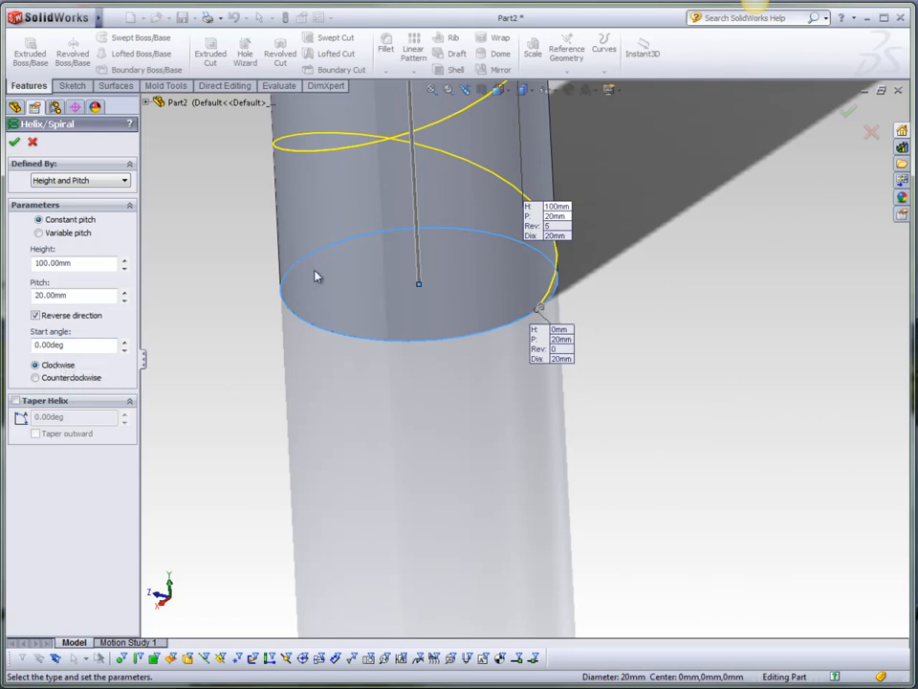
pyautogui.click(848, 112)
pyautogui.scroll(4, 660, 381)
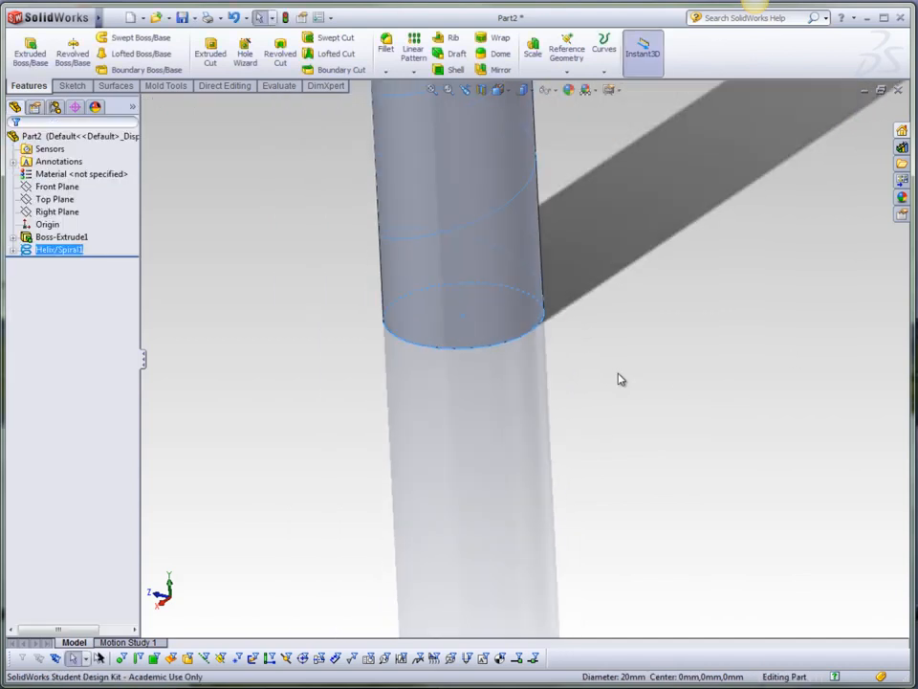
pyautogui.moveTo(585, 380); pyautogui.dragTo(507, 373, button='middle')
pyautogui.scroll(-3, 541, 366)
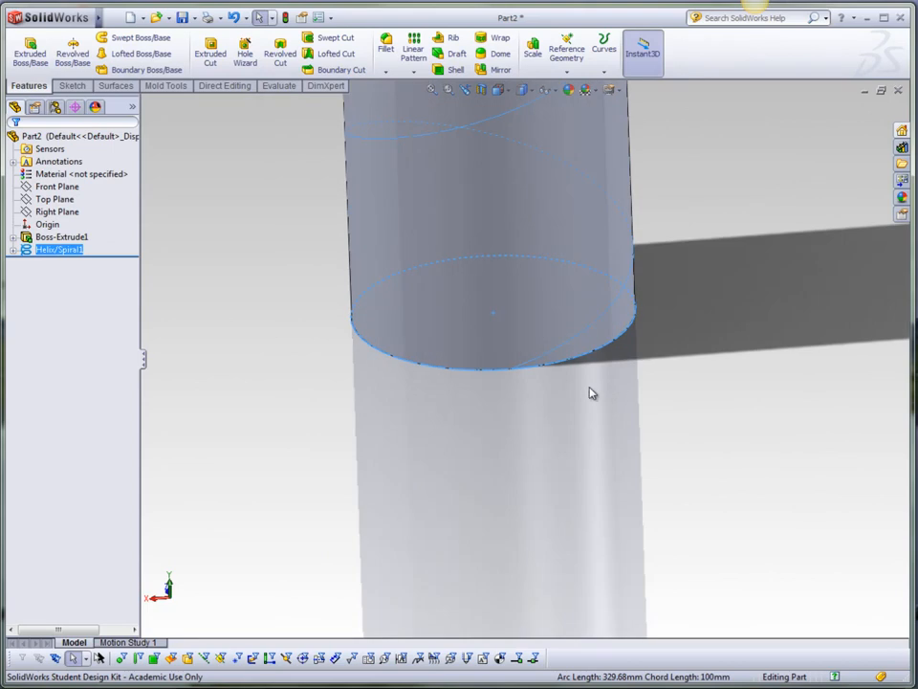
pyautogui.scroll(2, 529, 356)
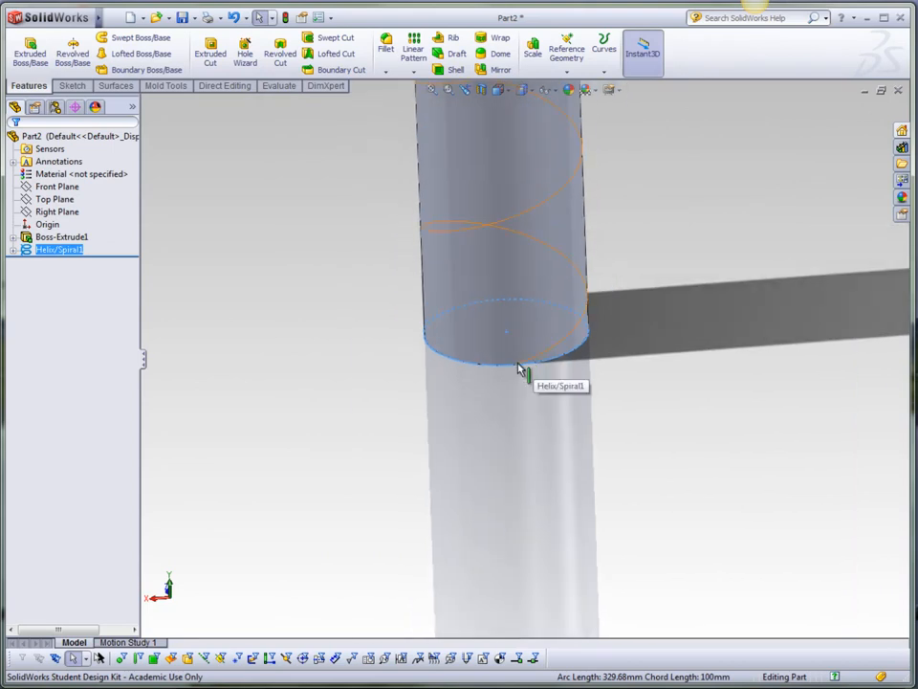
# Hide the extruded cylinder body so only the helix curve is displayed.
pyautogui.scroll(2, 524, 361)
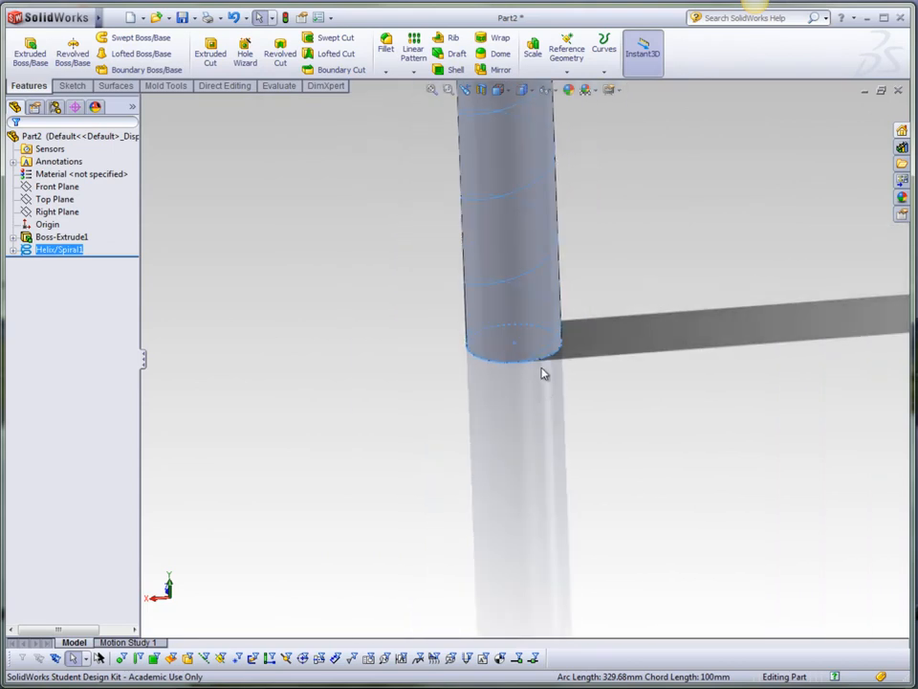
pyautogui.scroll(2, 483, 314)
pyautogui.moveTo(490, 343); pyautogui.dragTo(531, 362, button='middle')
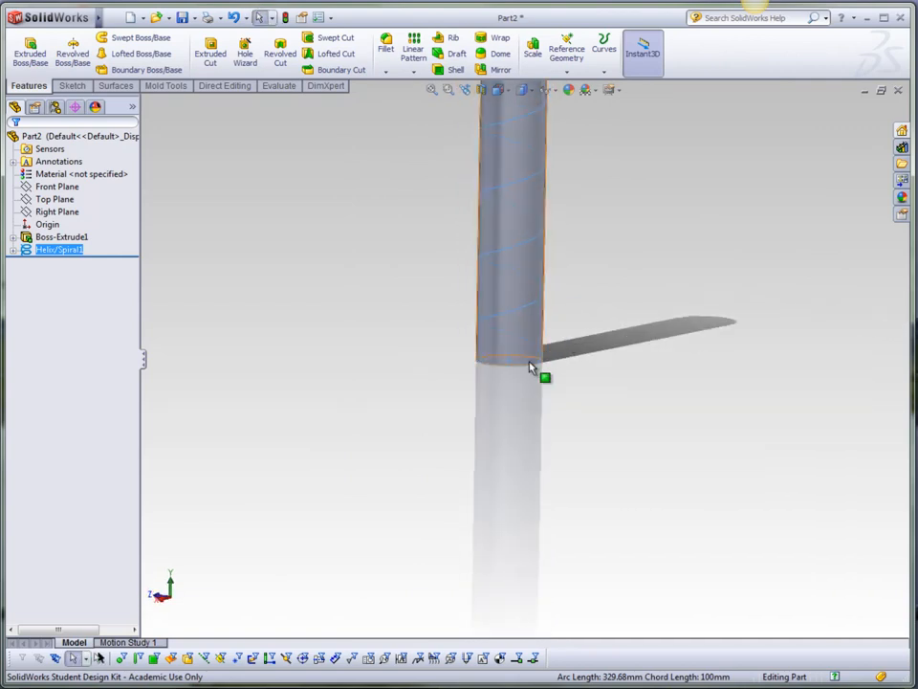
pyautogui.scroll(-3, 534, 368)
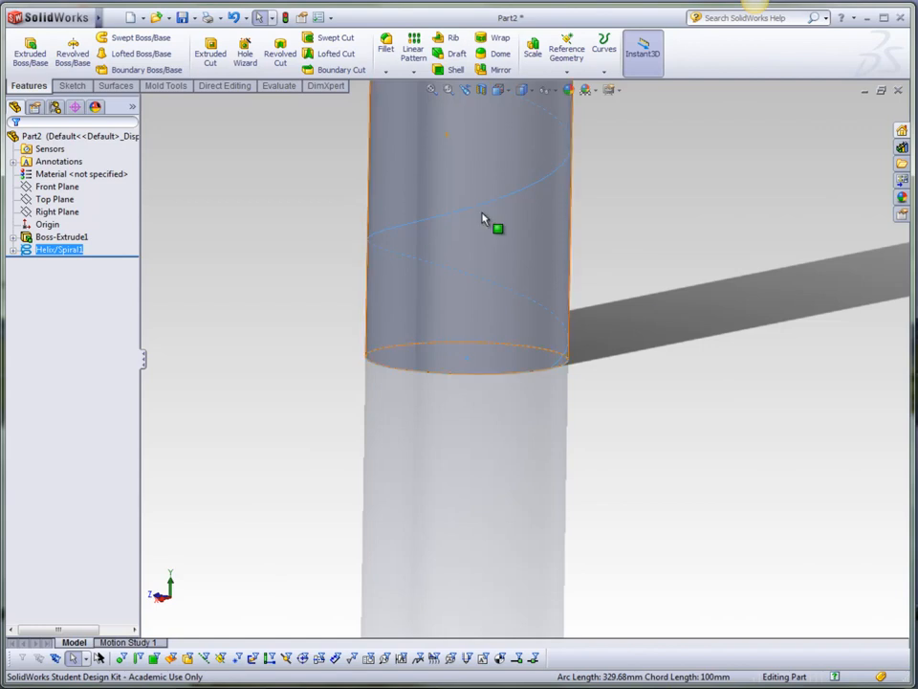
pyautogui.scroll(3, 498, 350)
pyautogui.scroll(-2, 563, 153)
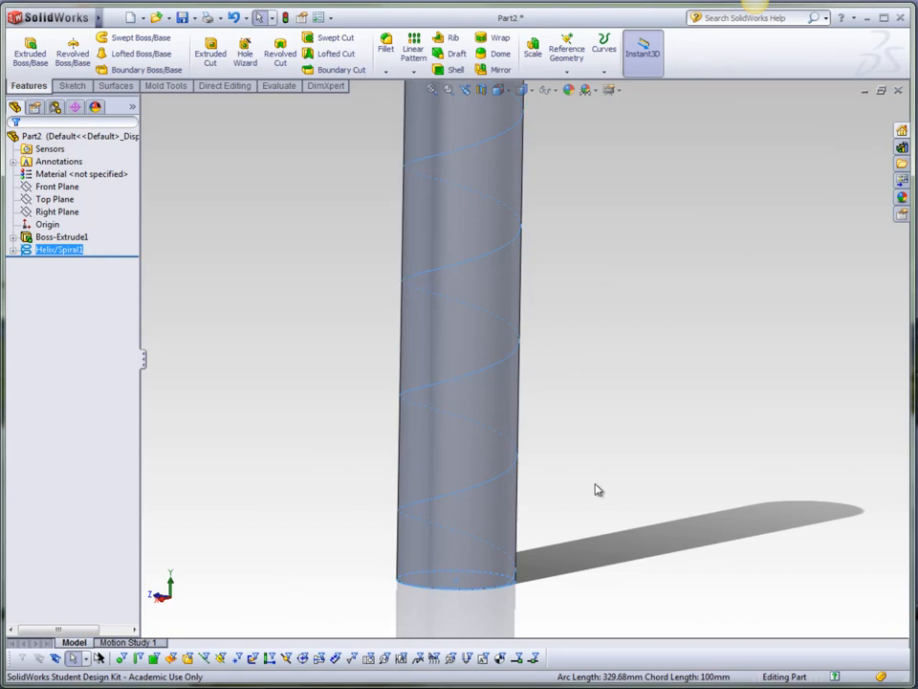
pyautogui.moveTo(574, 504); pyautogui.dragTo(519, 496, button='middle')
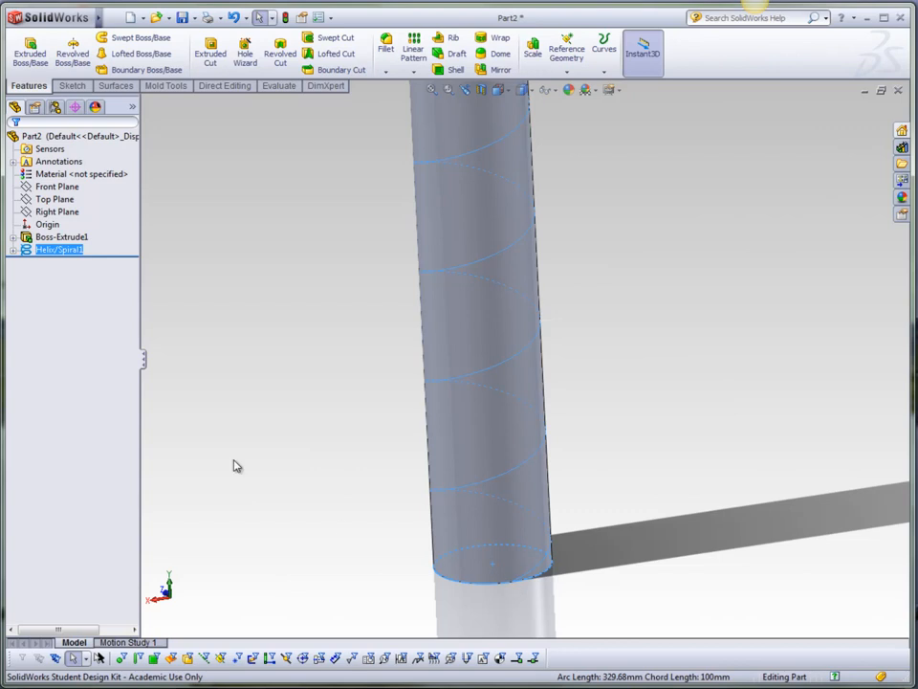
pyautogui.keyDown('ctrl'); pyautogui.click(55, 237); pyautogui.keyUp('ctrl')
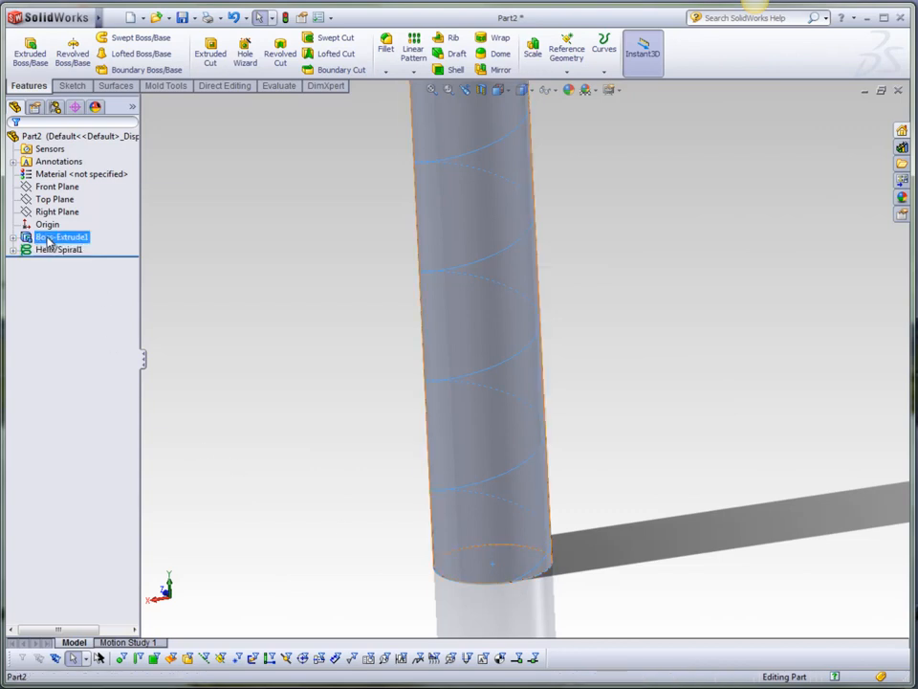
pyautogui.rightClick(48, 242)
pyautogui.click(57, 216)
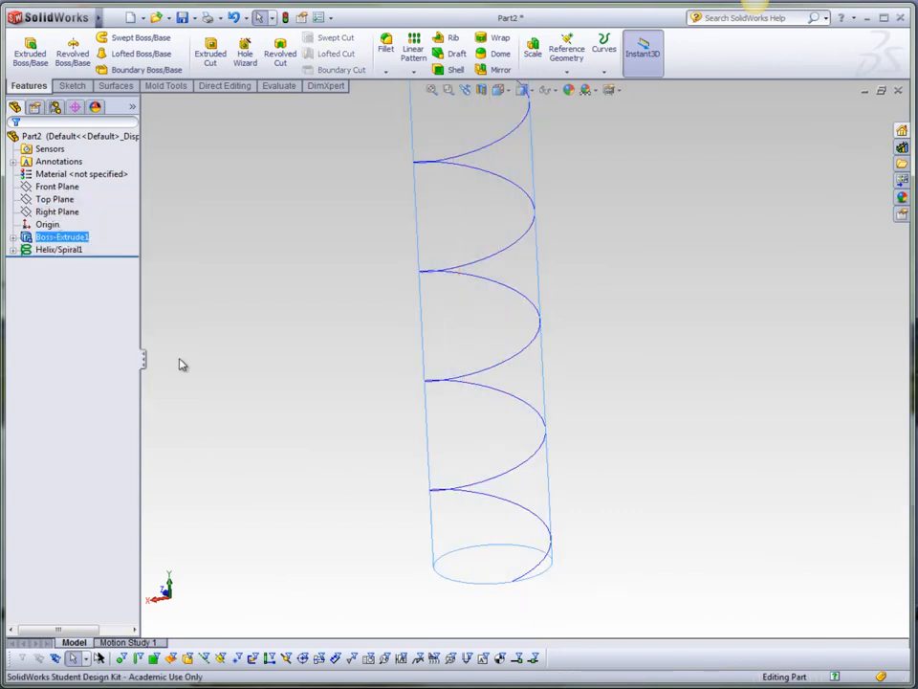
# Create a reference plane through the helix's end point, perpendicular to the helix curve.
pyautogui.click(336, 466)
pyautogui.moveTo(422, 496); pyautogui.dragTo(551, 474, button='middle')
pyautogui.scroll(-4, 511, 476)
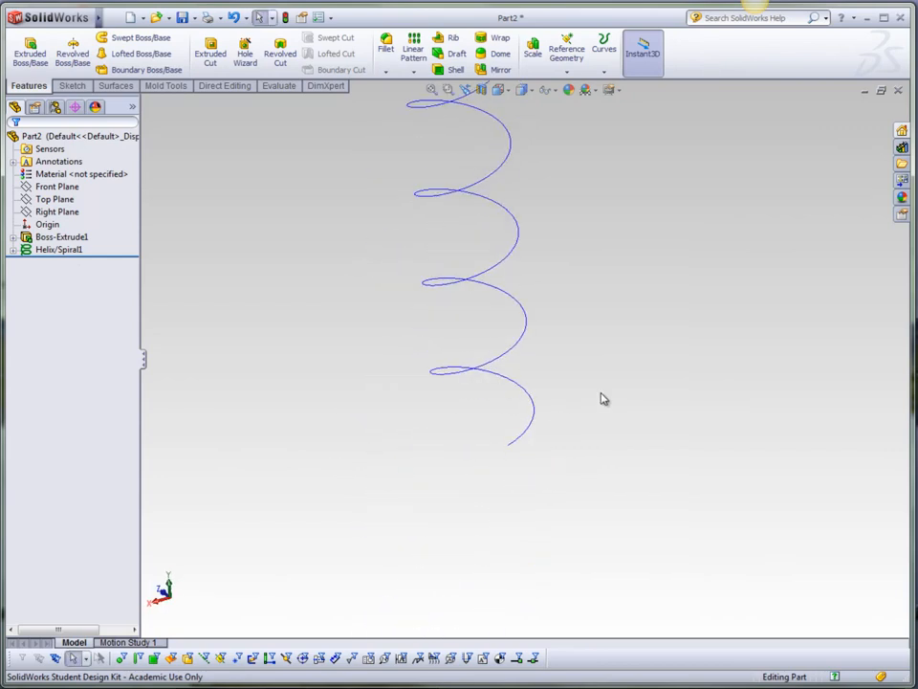
pyautogui.click(569, 69)
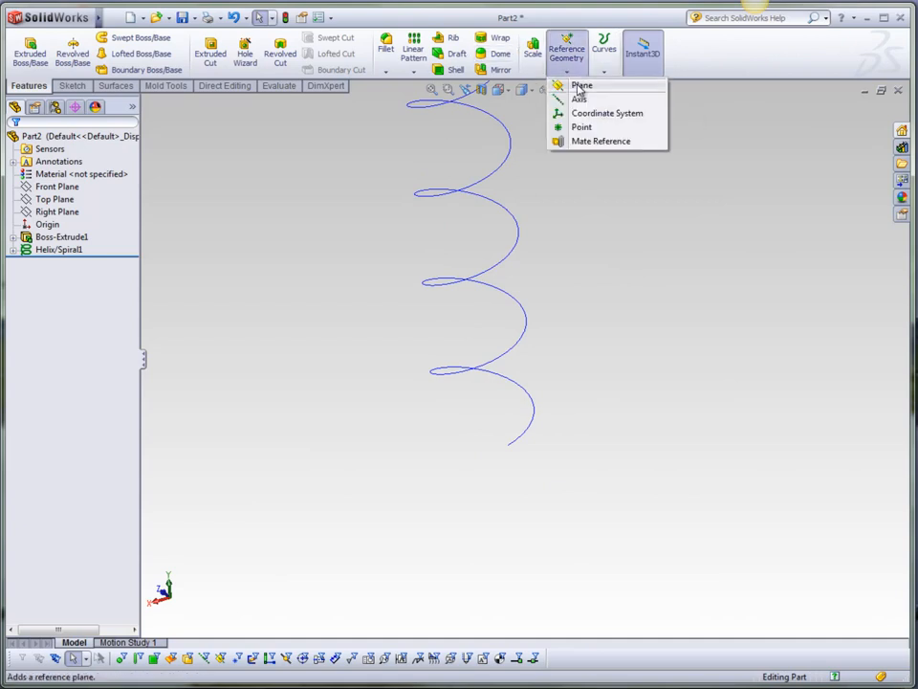
pyautogui.click(580, 86)
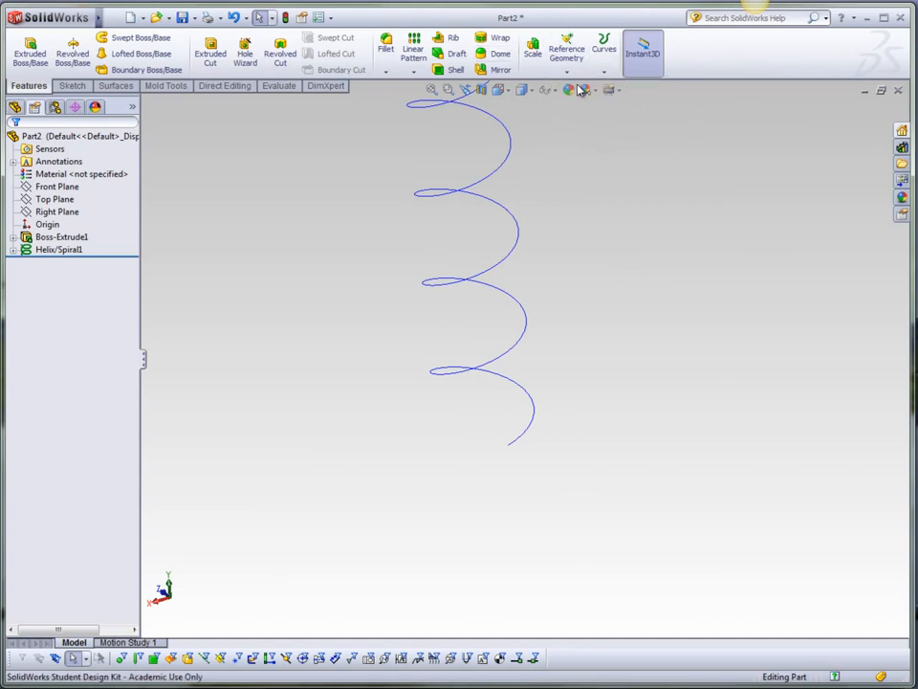
pyautogui.click(509, 448)
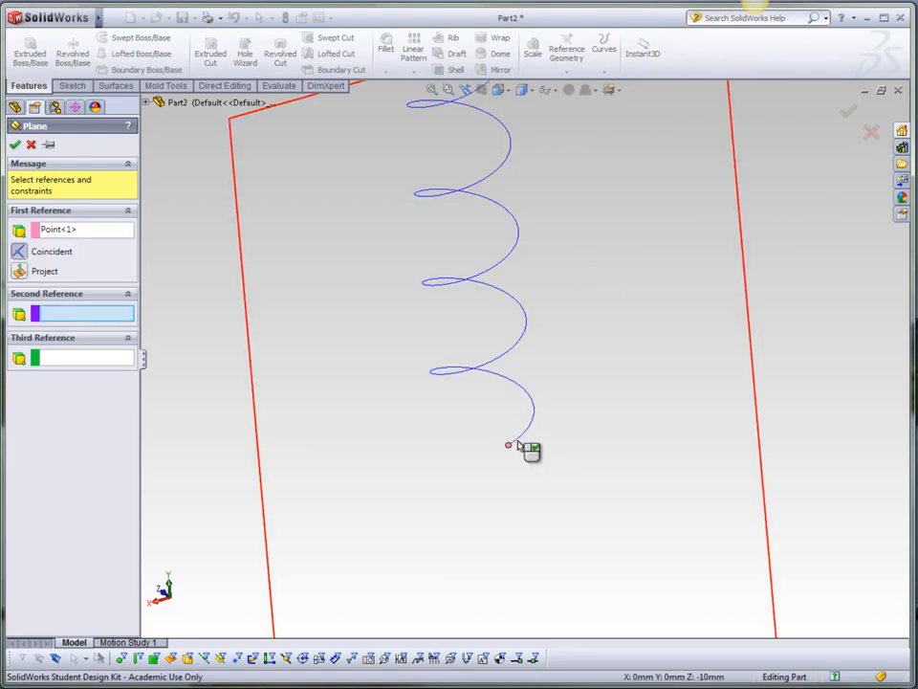
pyautogui.click(510, 444)
pyautogui.moveTo(568, 439); pyautogui.dragTo(531, 430, button='middle')
pyautogui.moveTo(605, 536); pyautogui.dragTo(633, 525, button='middle')
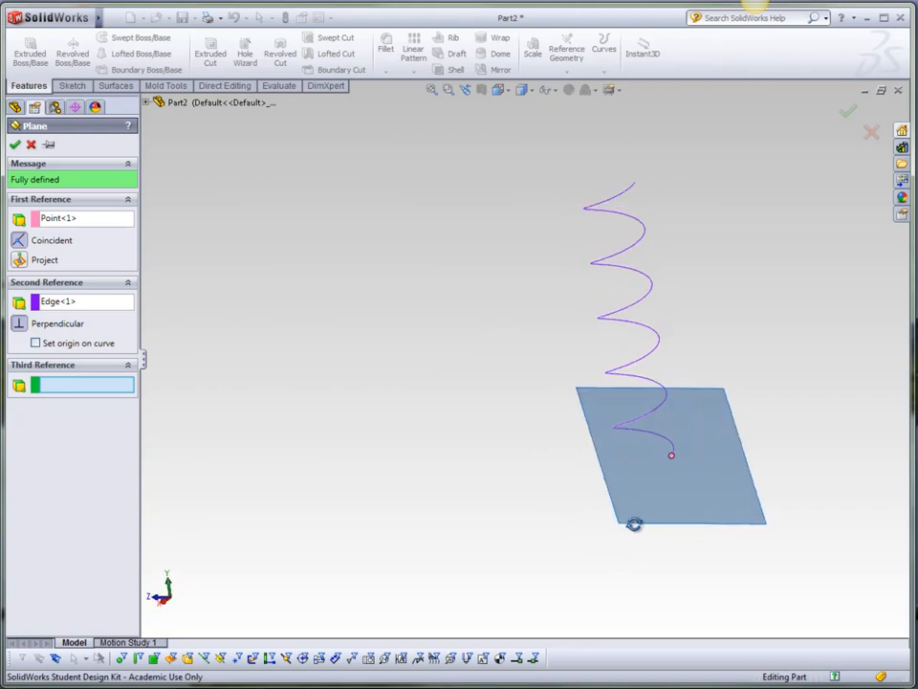
pyautogui.click(855, 114)
# Open a new sketch on the new plane and draw a small circle beside the helix end.
pyautogui.moveTo(697, 453); pyautogui.dragTo(739, 370, button='middle')
pyautogui.moveTo(701, 413)
pyautogui.mouseDown(button='middle')
pyautogui.moveTo(709, 385)
pyautogui.moveTo(718, 407)
pyautogui.mouseUp(button='middle')
pyautogui.scroll(-2, 689, 453)
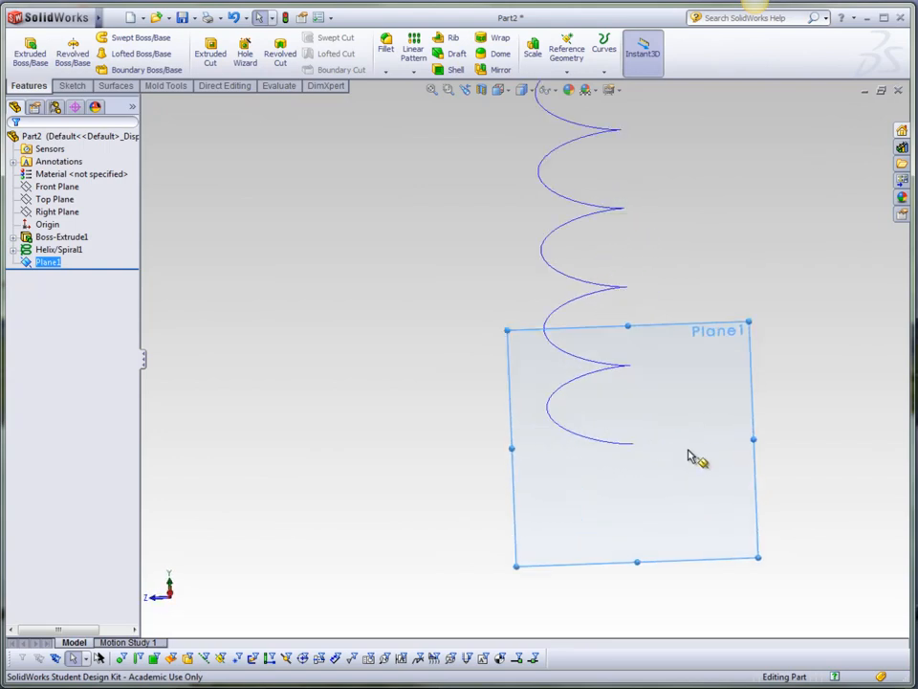
pyautogui.scroll(-2, 695, 458)
pyautogui.click(691, 274)
pyautogui.click(743, 226)
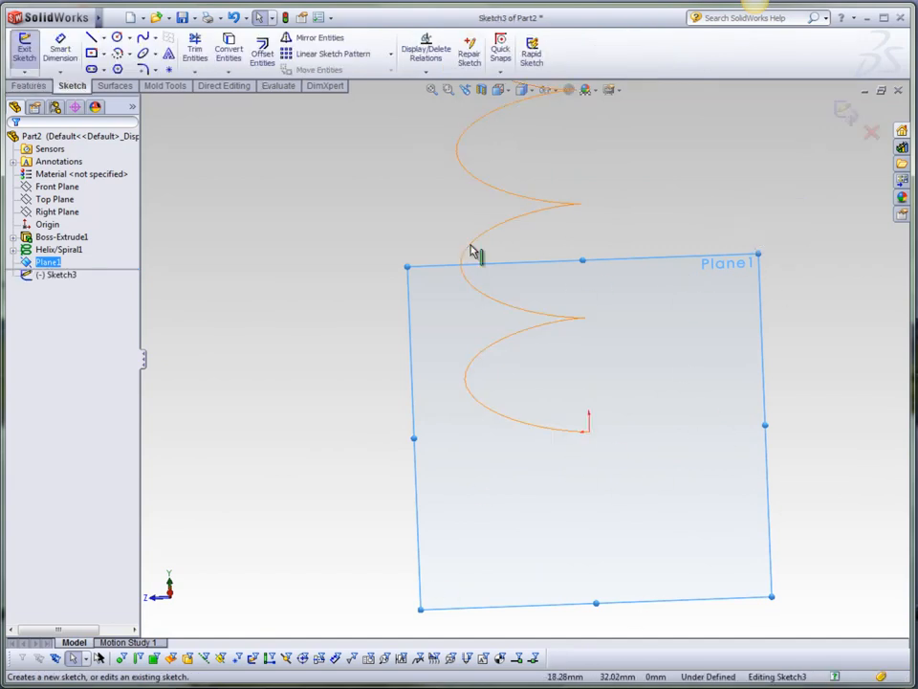
pyautogui.click(118, 39)
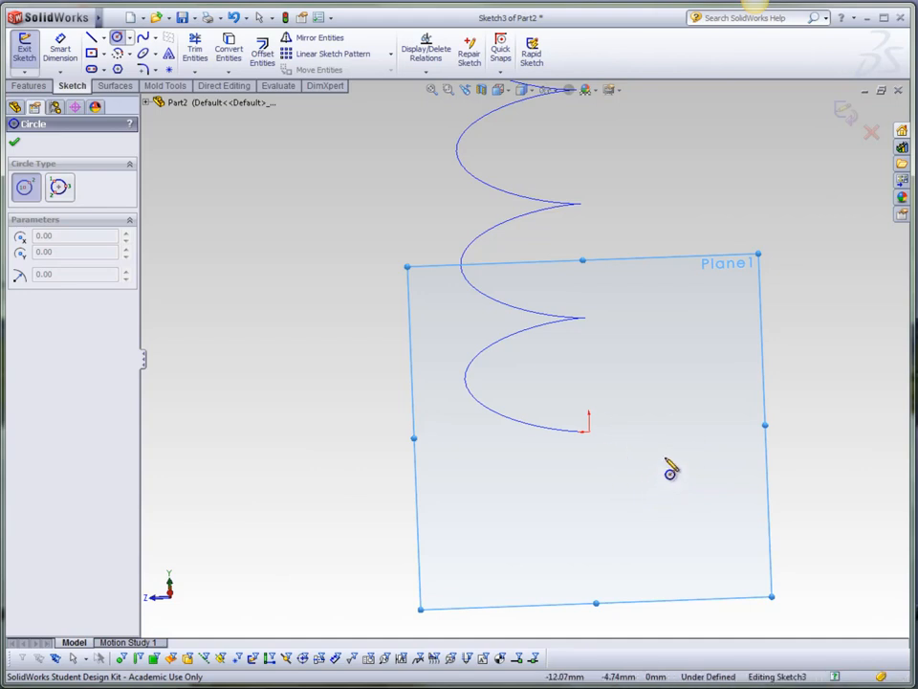
pyautogui.moveTo(664, 456); pyautogui.dragTo(679, 473)
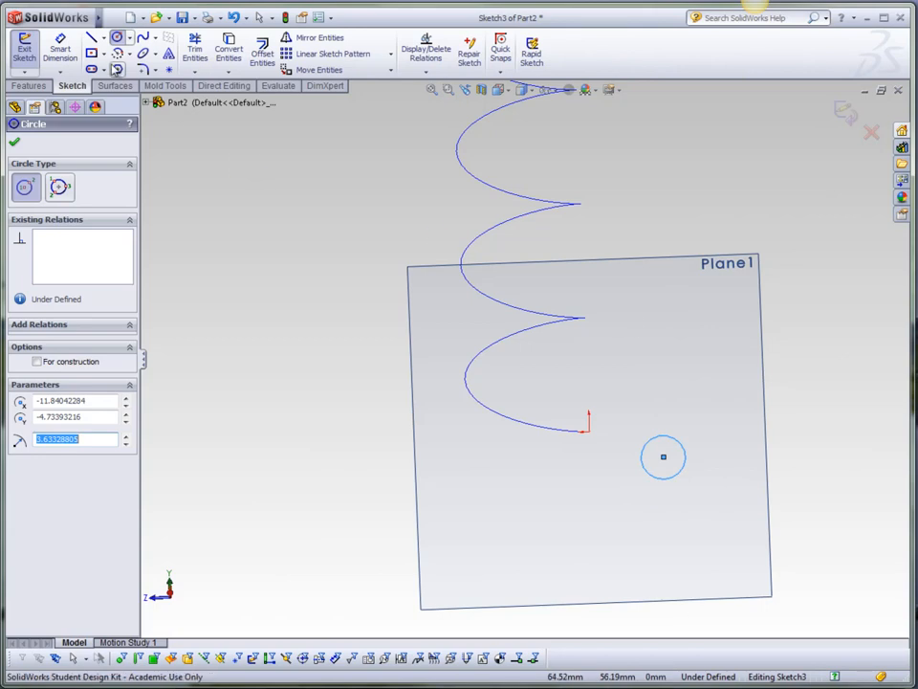
# Dimension the circle's diameter to 5 mm.
pyautogui.click(61, 48)
pyautogui.click(663, 456)
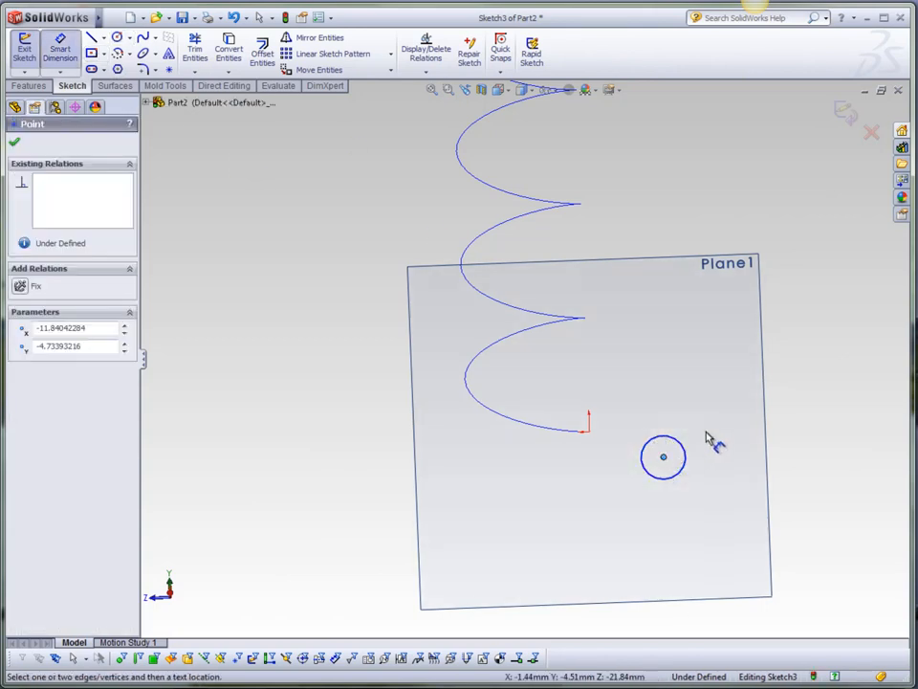
pyautogui.press('Escape')
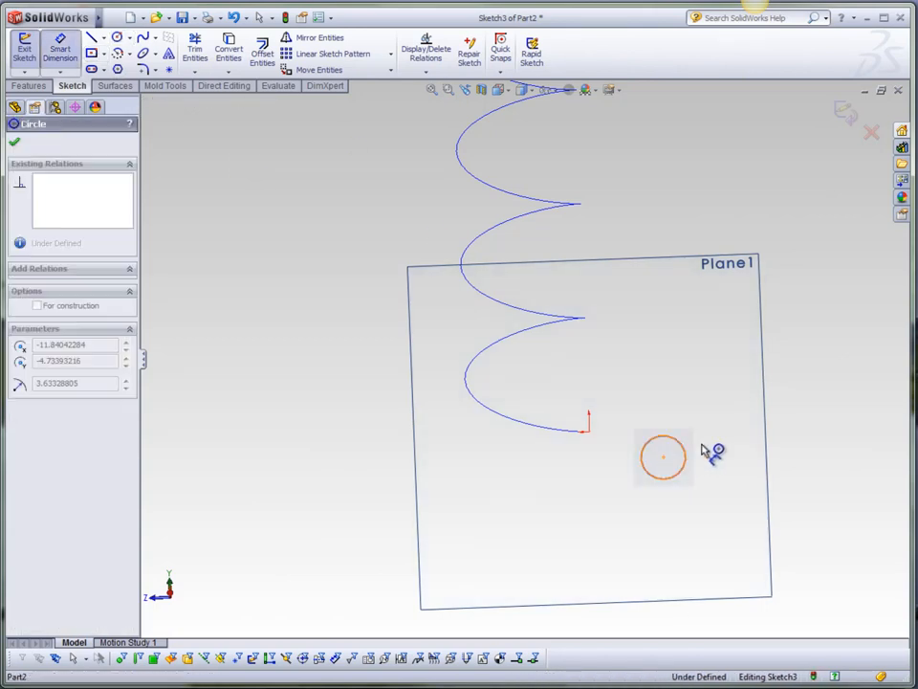
pyautogui.click(704, 451)
pyautogui.click(738, 467)
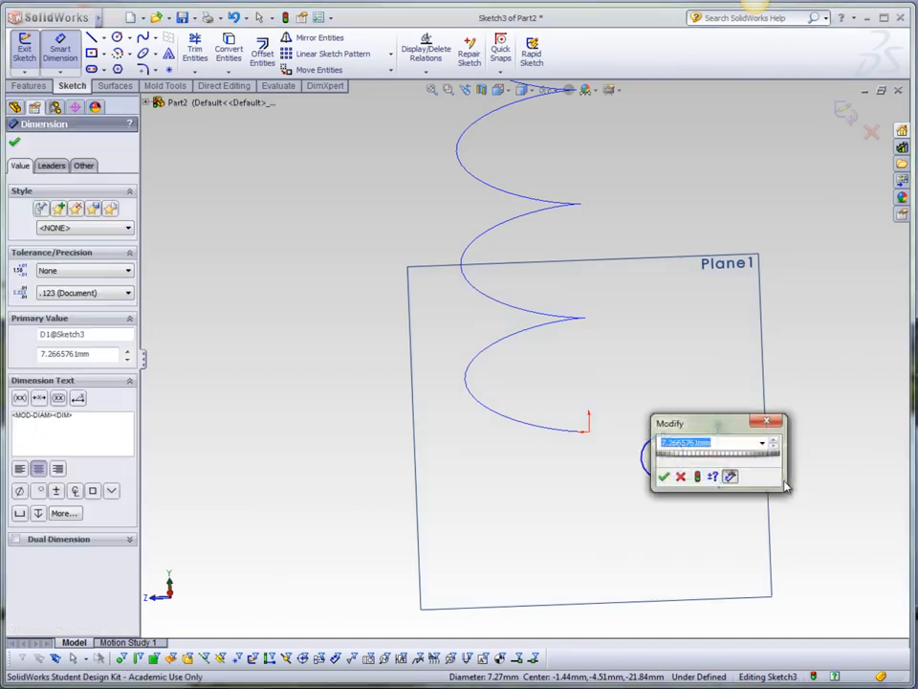
pyautogui.write('5')
pyautogui.press('Return')
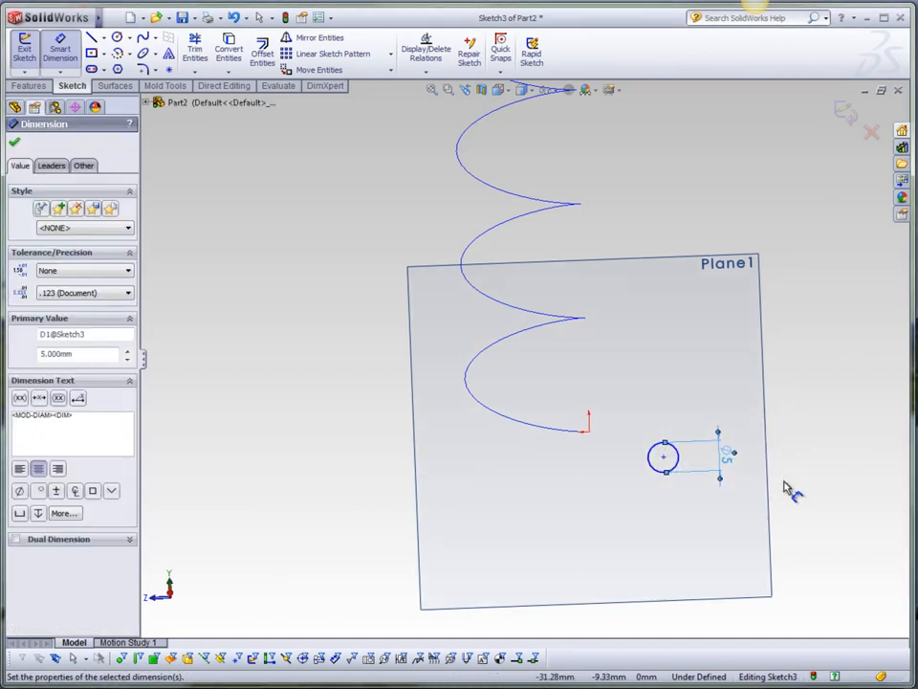
pyautogui.press('Escape')
# Add a Pierce relation between the circle's center point and the helix curve.
pyautogui.moveTo(690, 436); pyautogui.dragTo(650, 455, button='middle')
pyautogui.scroll(4, 651, 456)
pyautogui.scroll(-7, 750, 369)
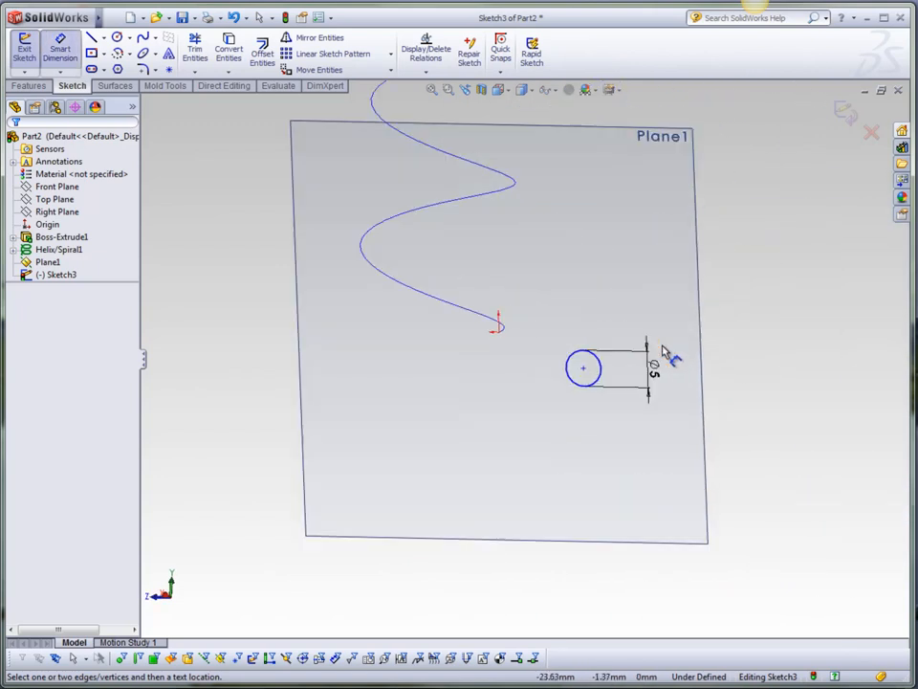
pyautogui.press('Escape')
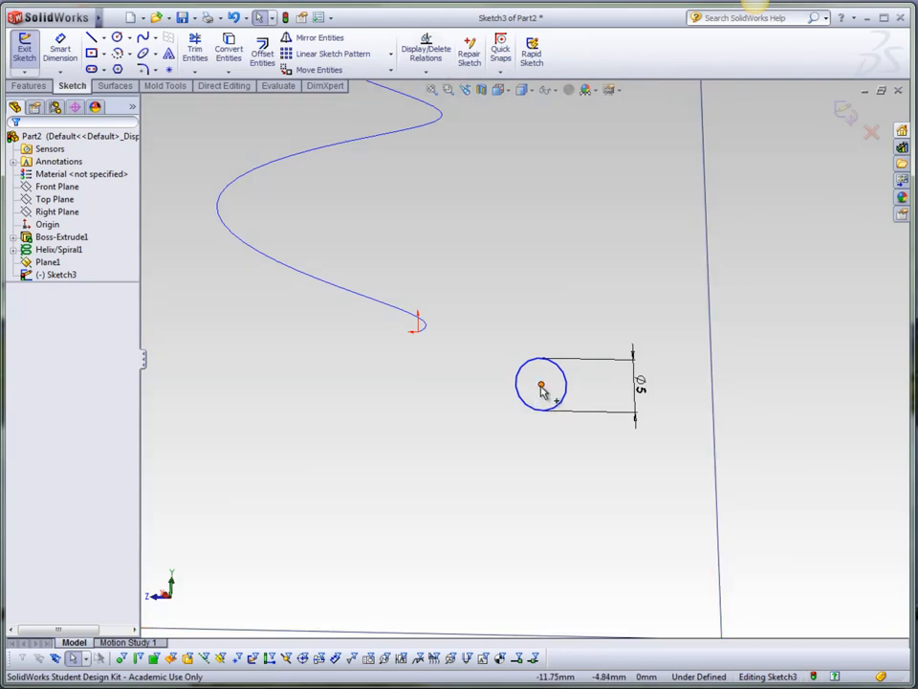
pyautogui.click(427, 337)
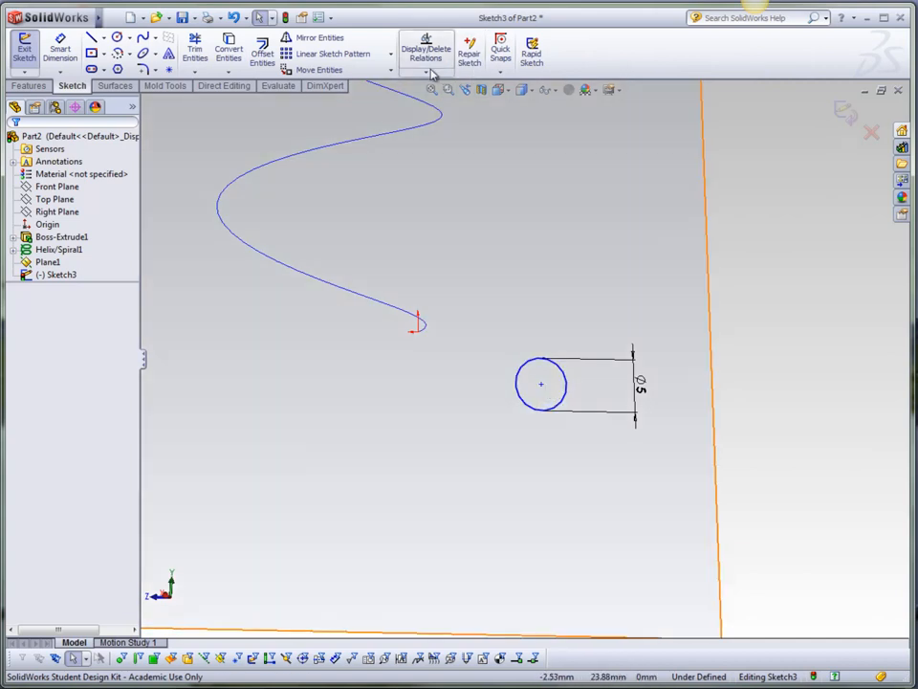
pyautogui.click(425, 72)
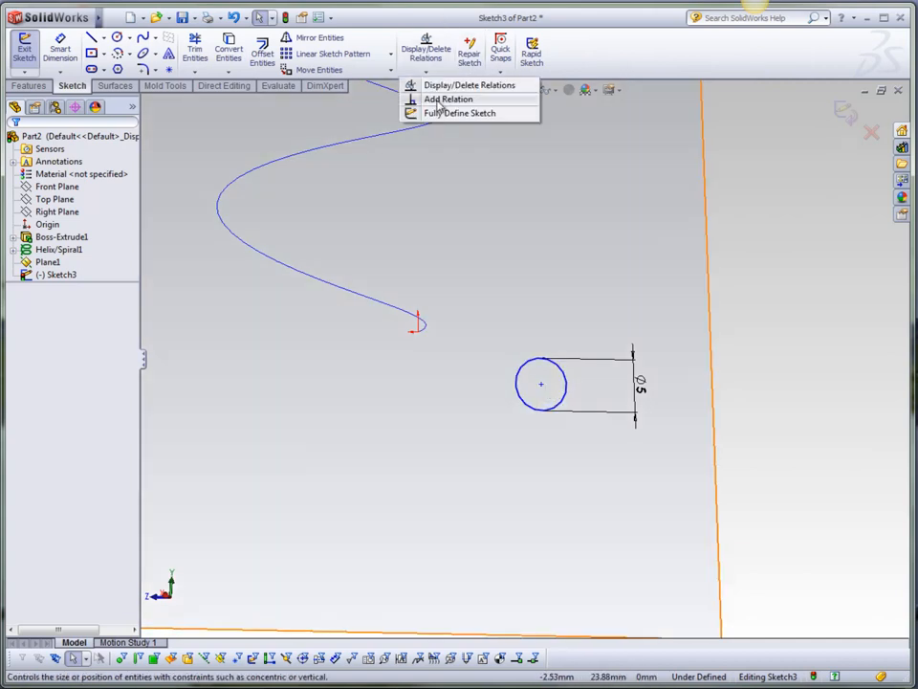
pyautogui.click(495, 272)
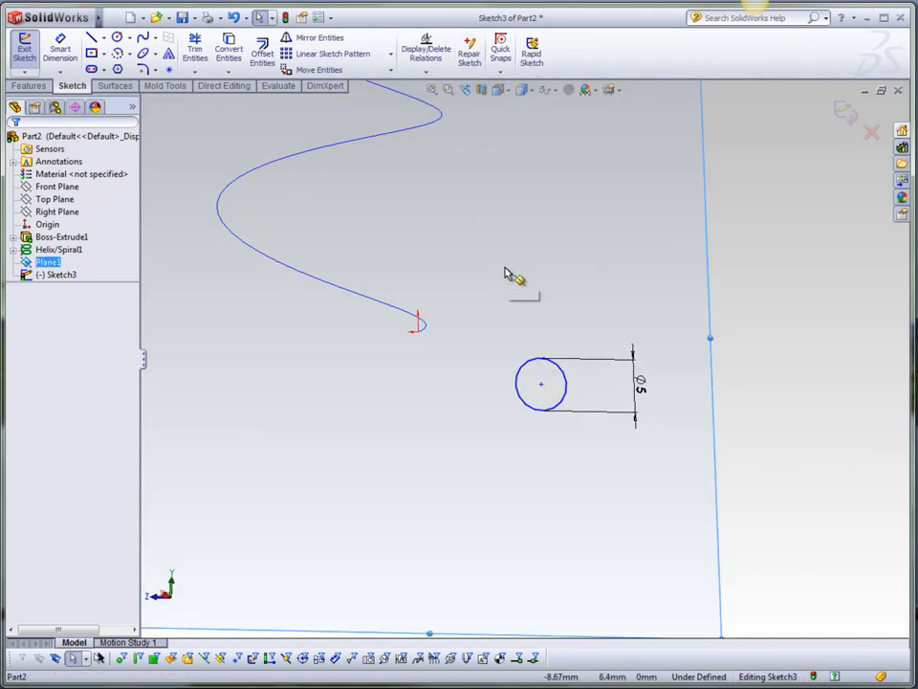
pyautogui.click(541, 386)
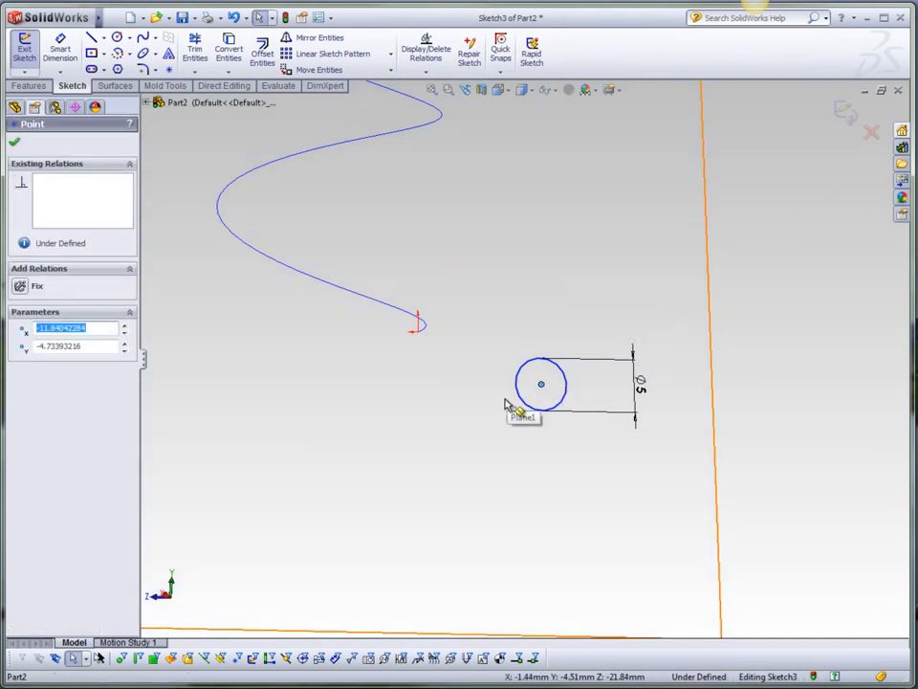
pyautogui.keyDown('ctrl'); pyautogui.click(424, 332); pyautogui.keyUp('ctrl')
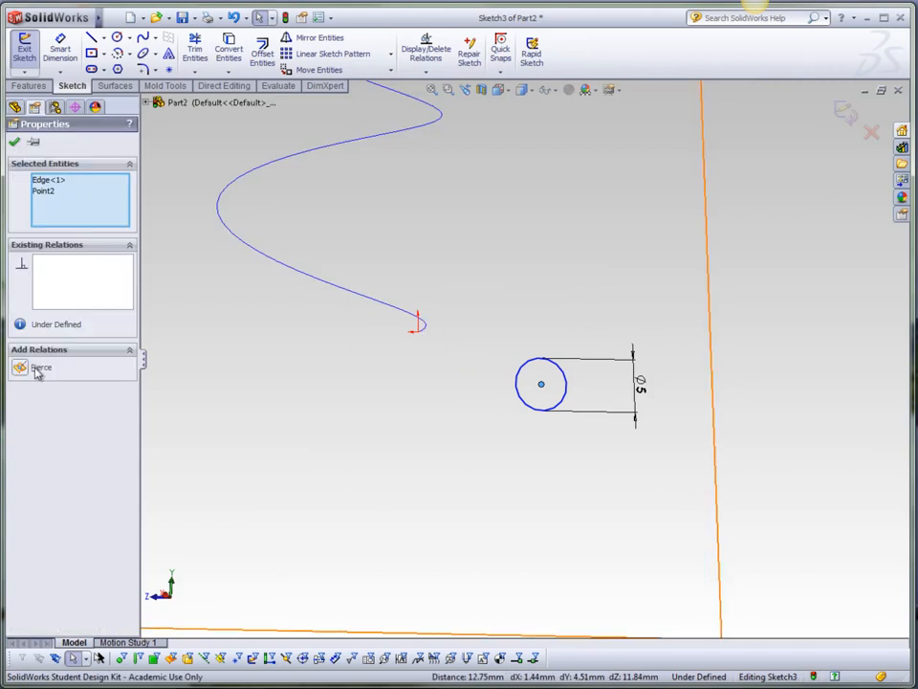
pyautogui.click(20, 368)
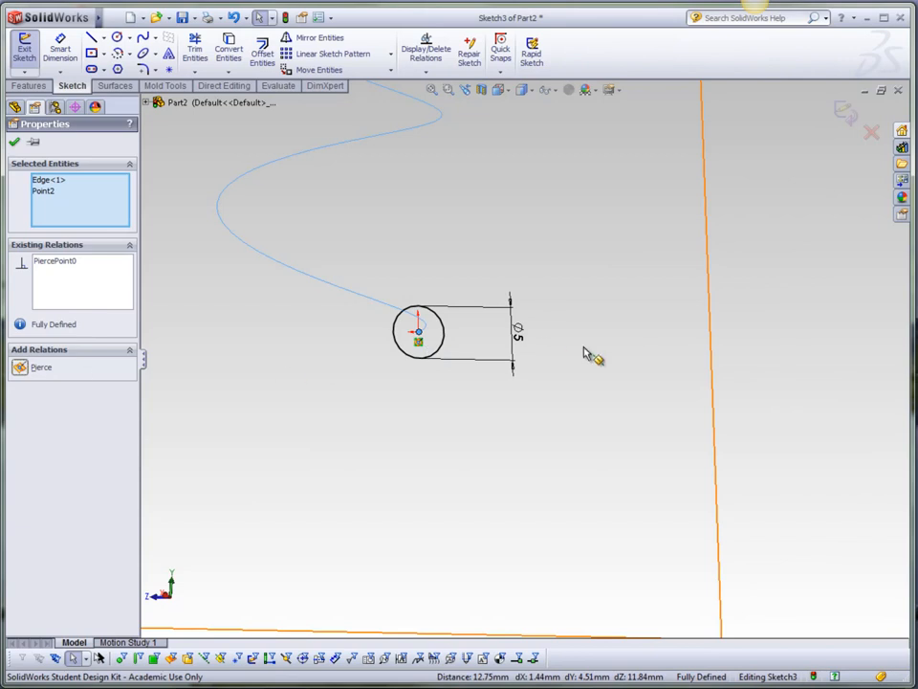
# Accept the relation and exit the sketch.
pyautogui.moveTo(601, 328)
pyautogui.mouseDown(button='middle')
pyautogui.moveTo(580, 323)
pyautogui.moveTo(582, 333)
pyautogui.moveTo(650, 331)
pyautogui.moveTo(608, 335)
pyautogui.moveTo(696, 316)
pyautogui.mouseUp(button='middle')
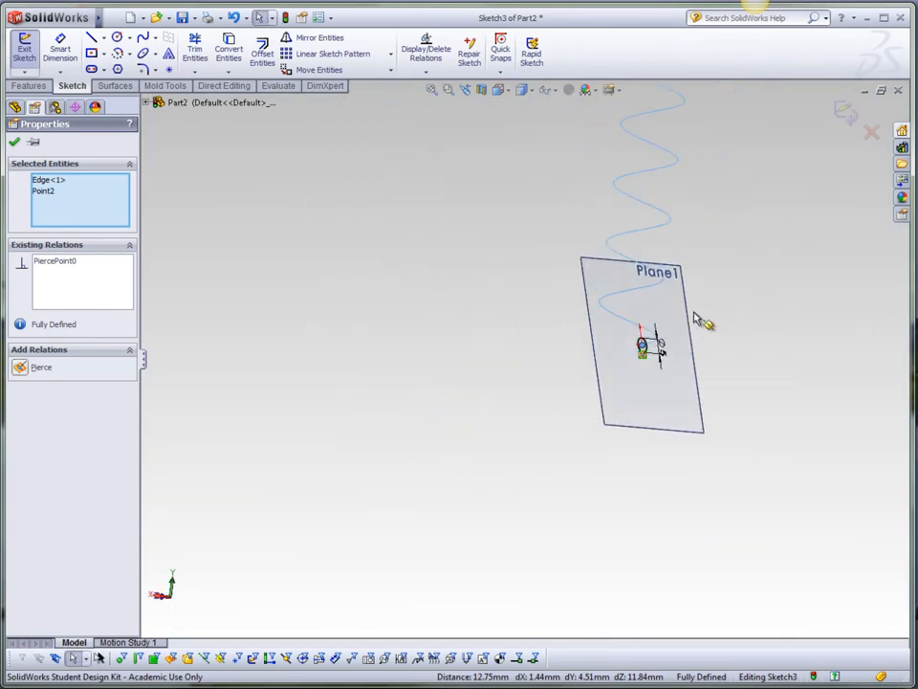
pyautogui.scroll(-5, 696, 316)
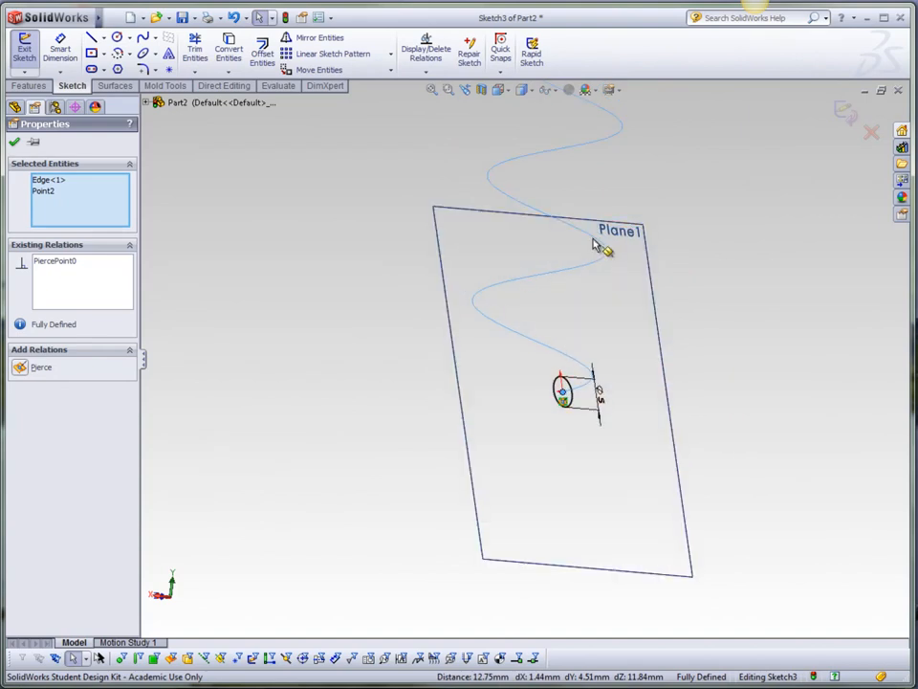
pyautogui.click(15, 141)
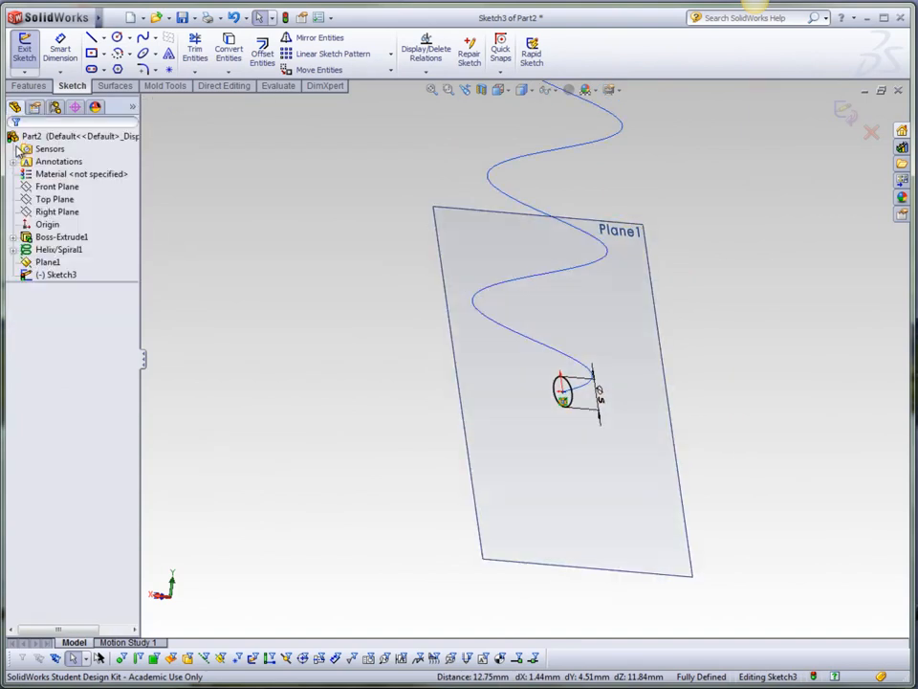
pyautogui.click(846, 112)
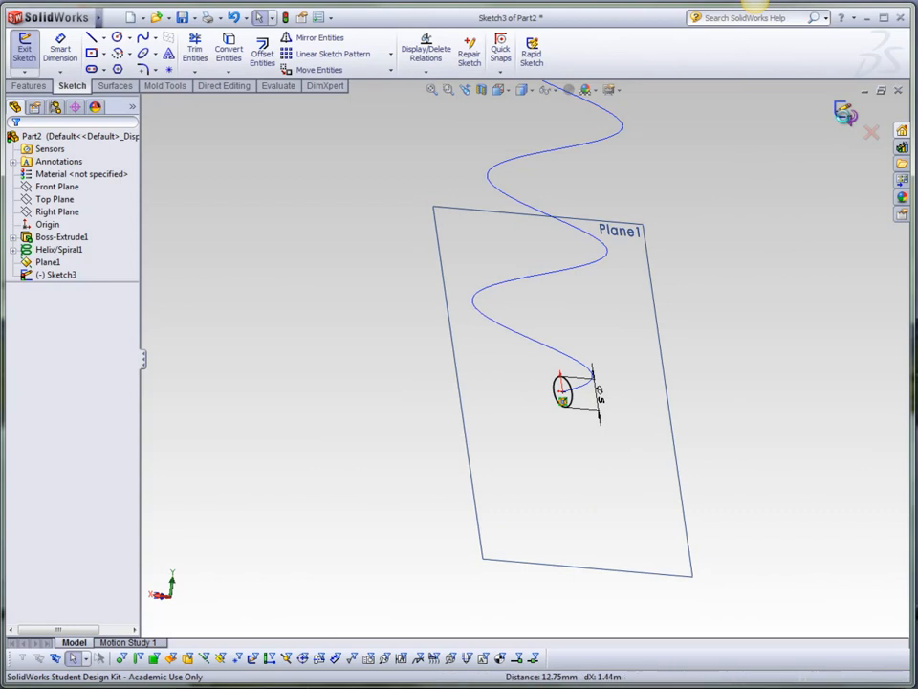
# Show the extruded cylinder body again and zoom out to view the whole model.
pyautogui.rightClick(61, 236)
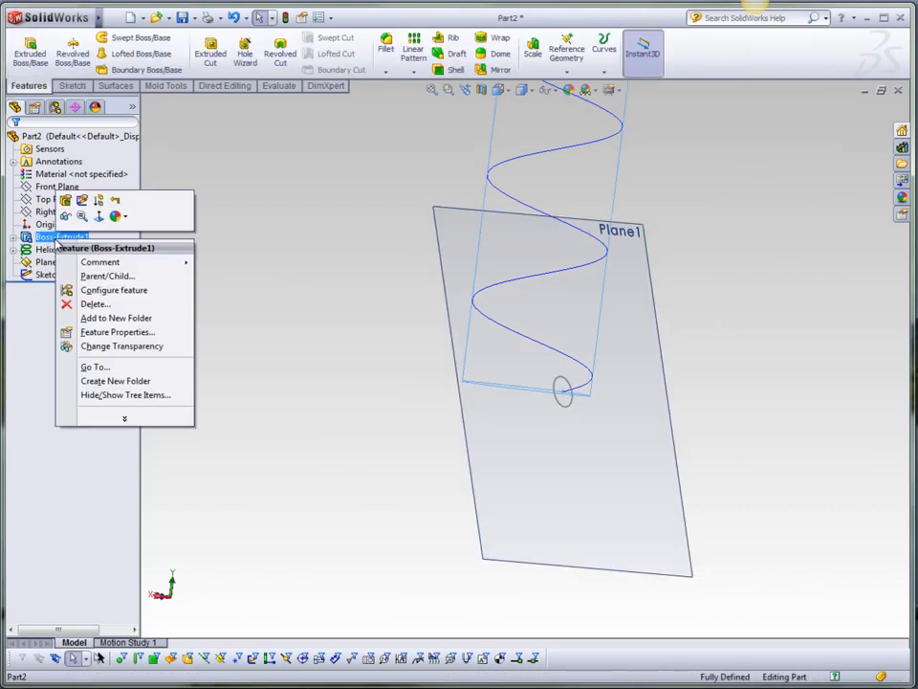
pyautogui.click(67, 209)
pyautogui.moveTo(554, 356); pyautogui.dragTo(584, 386, button='middle')
pyautogui.moveTo(592, 330); pyautogui.dragTo(541, 368, button='middle')
pyautogui.scroll(-3, 541, 369)
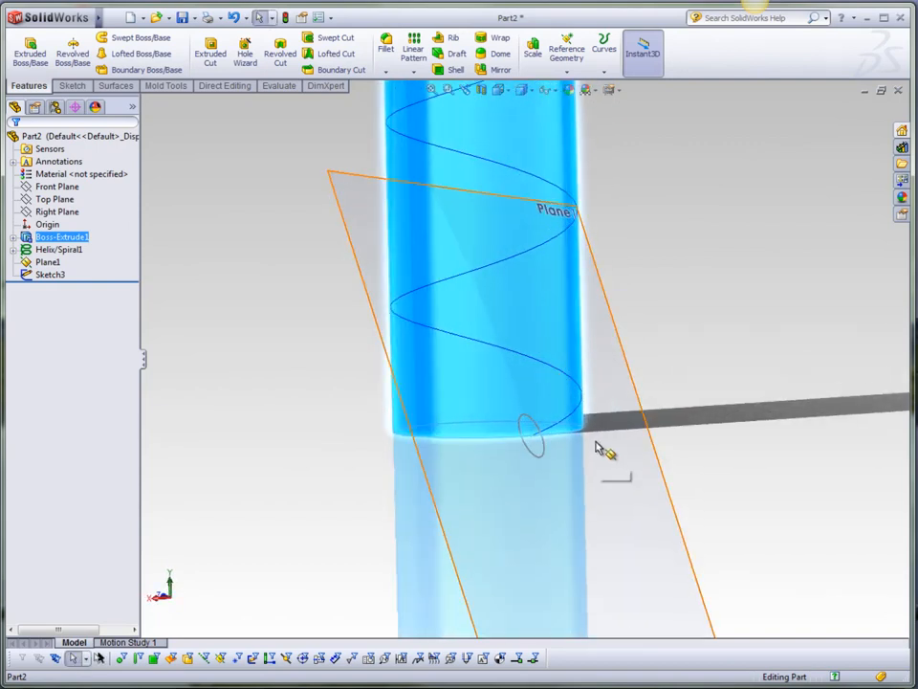
pyautogui.moveTo(574, 428); pyautogui.dragTo(625, 436, button='middle')
pyautogui.click(795, 367)
pyautogui.scroll(3, 639, 423)
pyautogui.scroll(5, 639, 426)
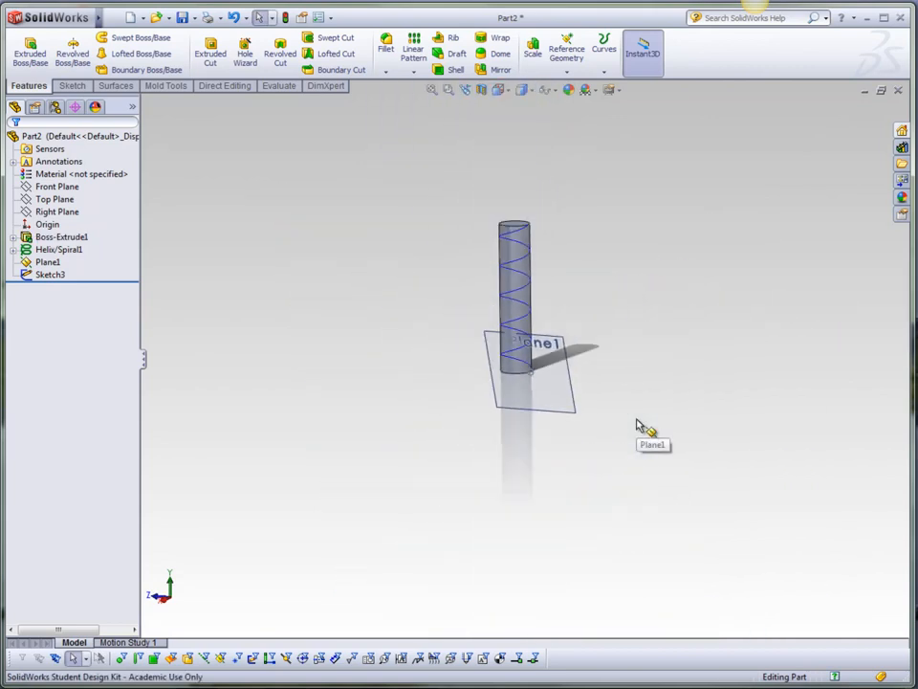
# Start a Swept Boss/Base using the 5 mm circle sketch as profile and the helix as path.
pyautogui.scroll(-1, 548, 254)
pyautogui.scroll(-4, 558, 386)
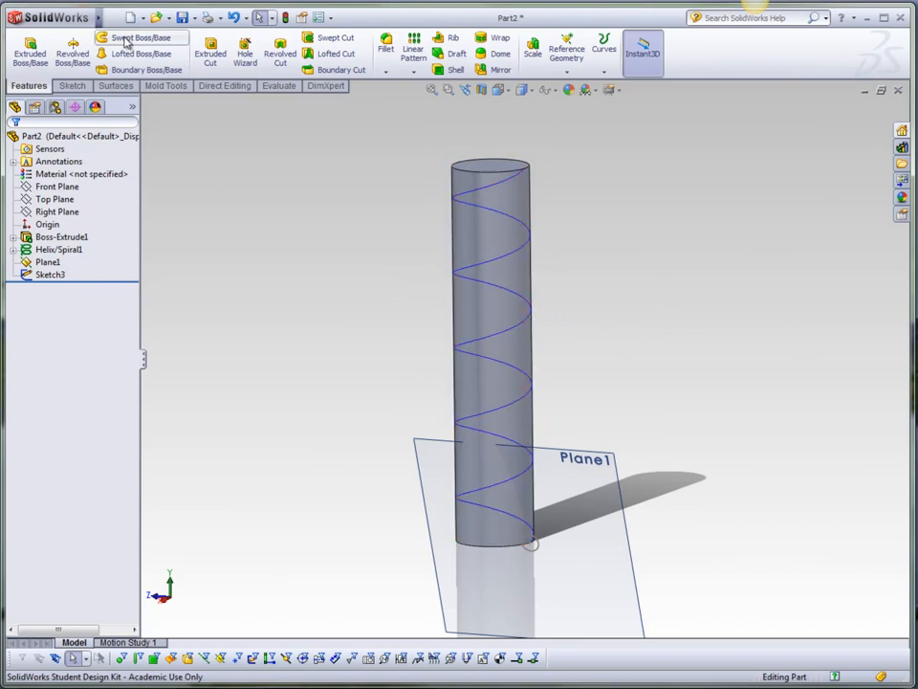
pyautogui.click(130, 38)
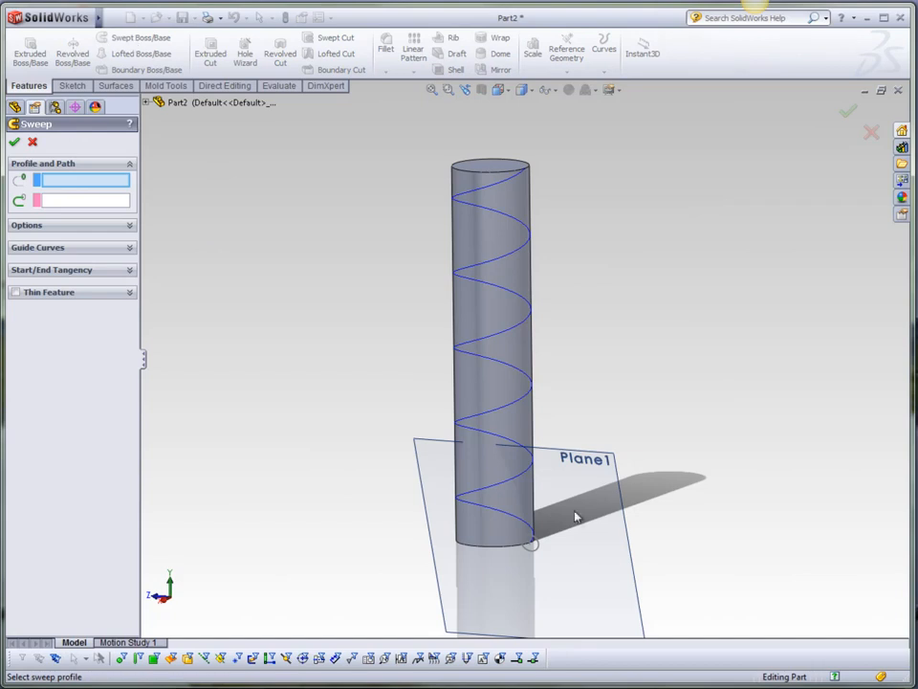
pyautogui.click(531, 544)
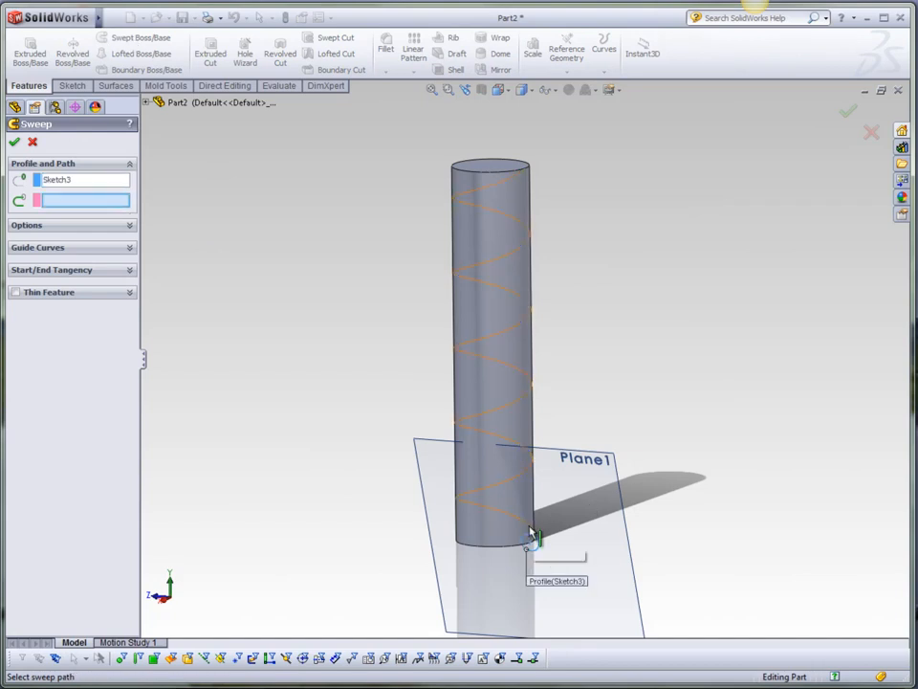
pyautogui.click(529, 534)
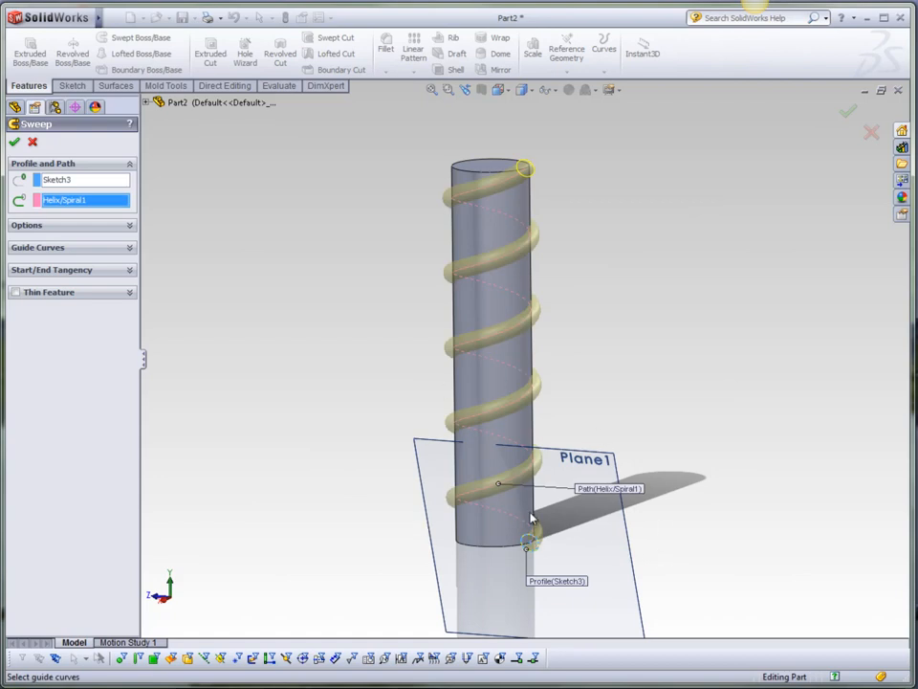
# Enable Align with end faces in the sweep options.
pyautogui.moveTo(577, 350); pyautogui.dragTo(602, 308, button='middle')
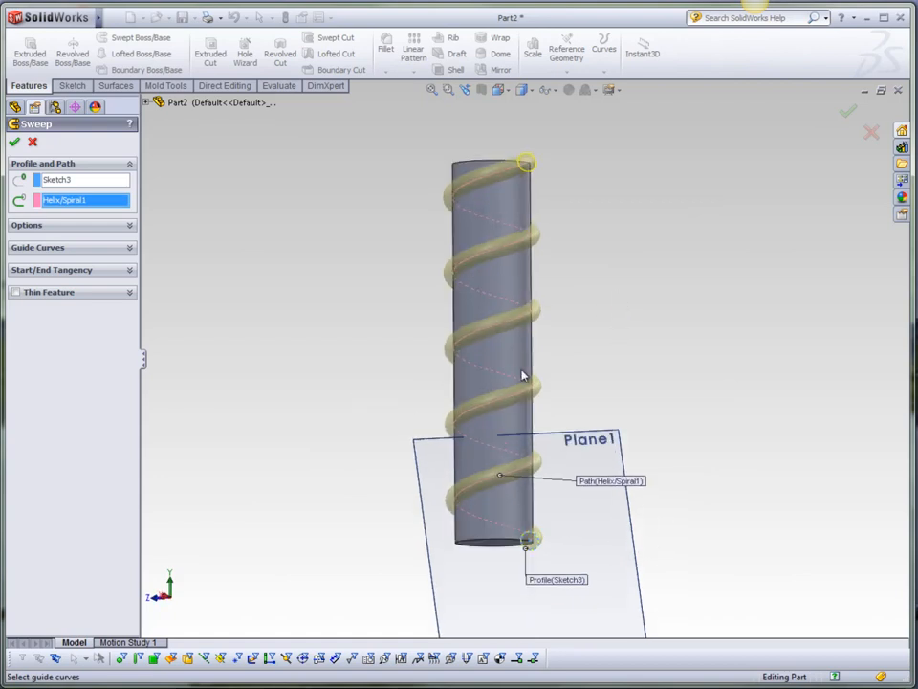
pyautogui.moveTo(538, 195); pyautogui.dragTo(488, 231, button='middle')
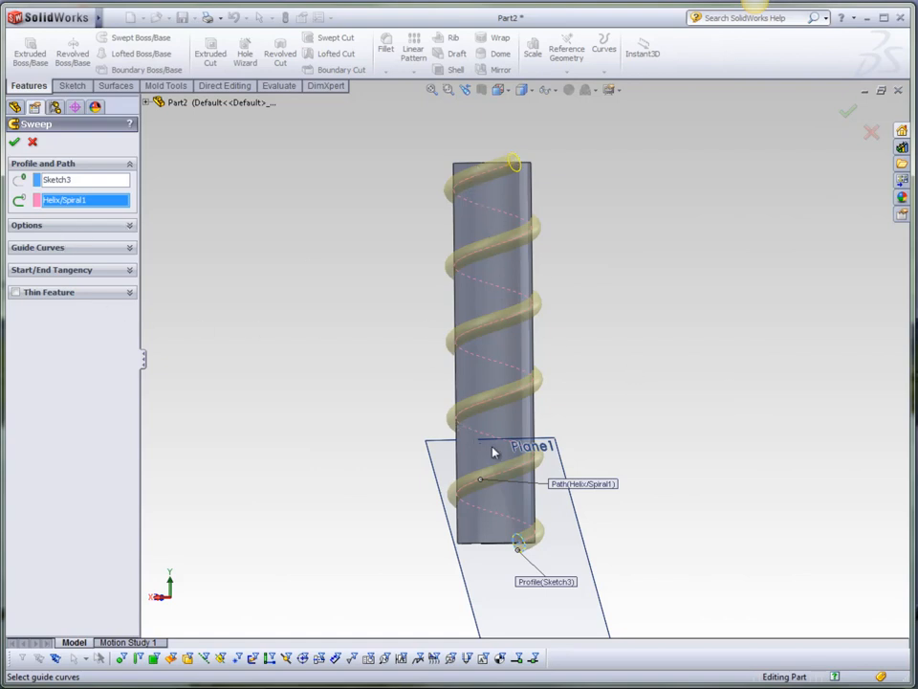
pyautogui.scroll(-4, 525, 529)
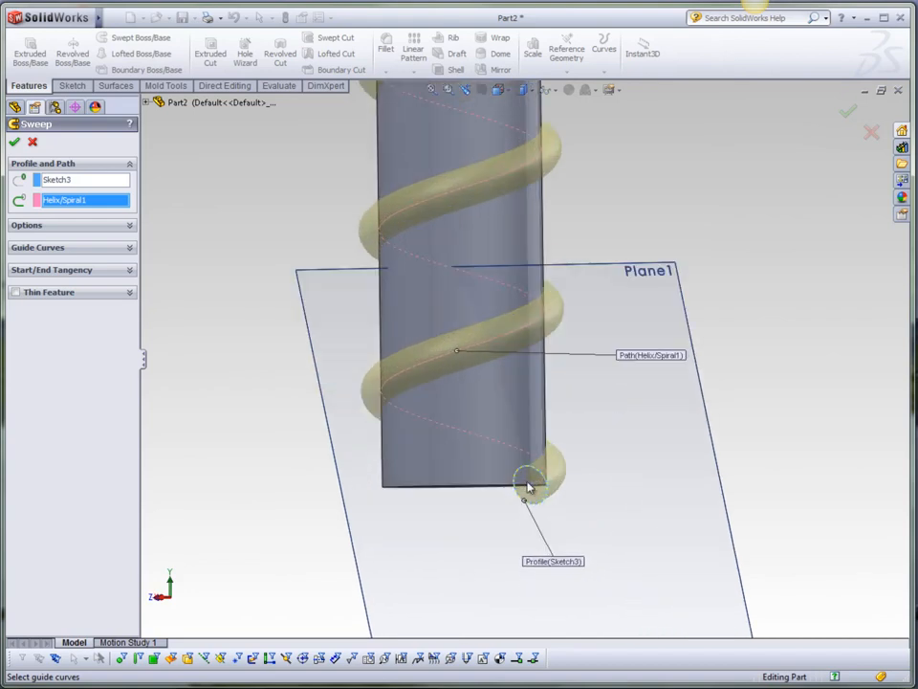
pyautogui.moveTo(603, 481); pyautogui.dragTo(542, 505, button='middle')
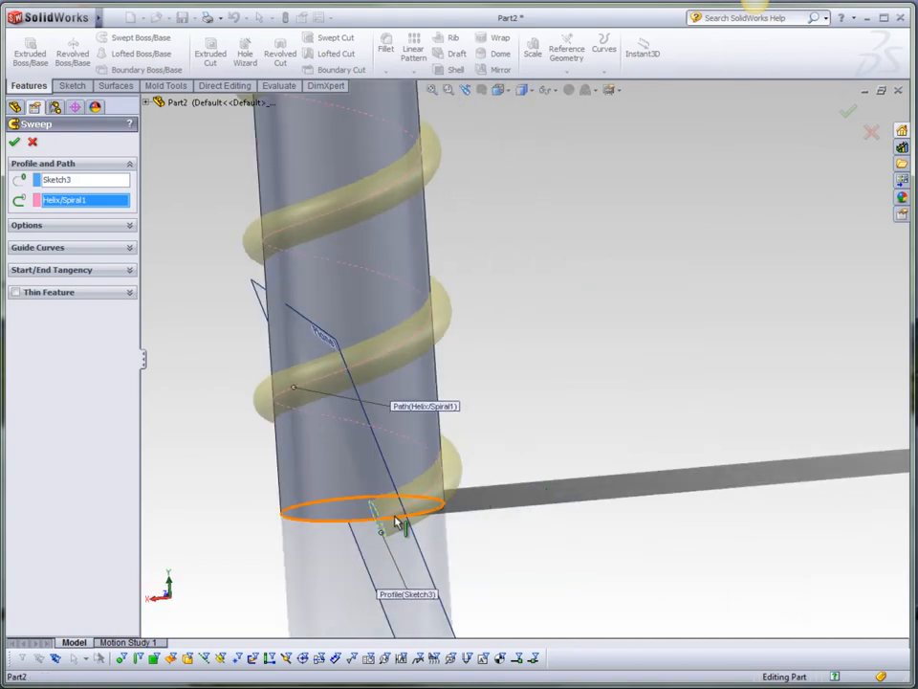
pyautogui.scroll(-3, 395, 521)
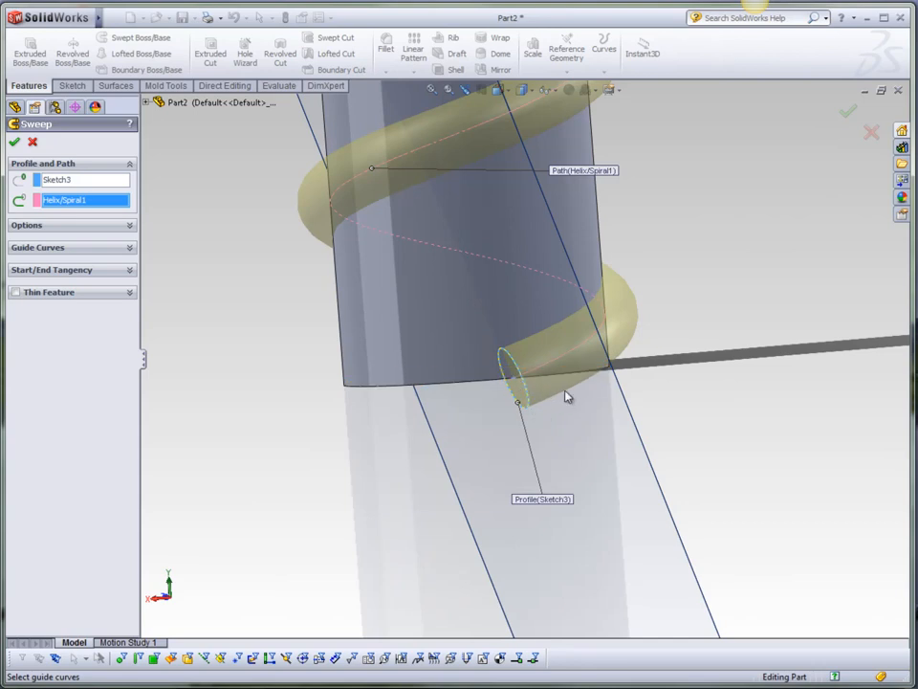
pyautogui.scroll(5, 508, 439)
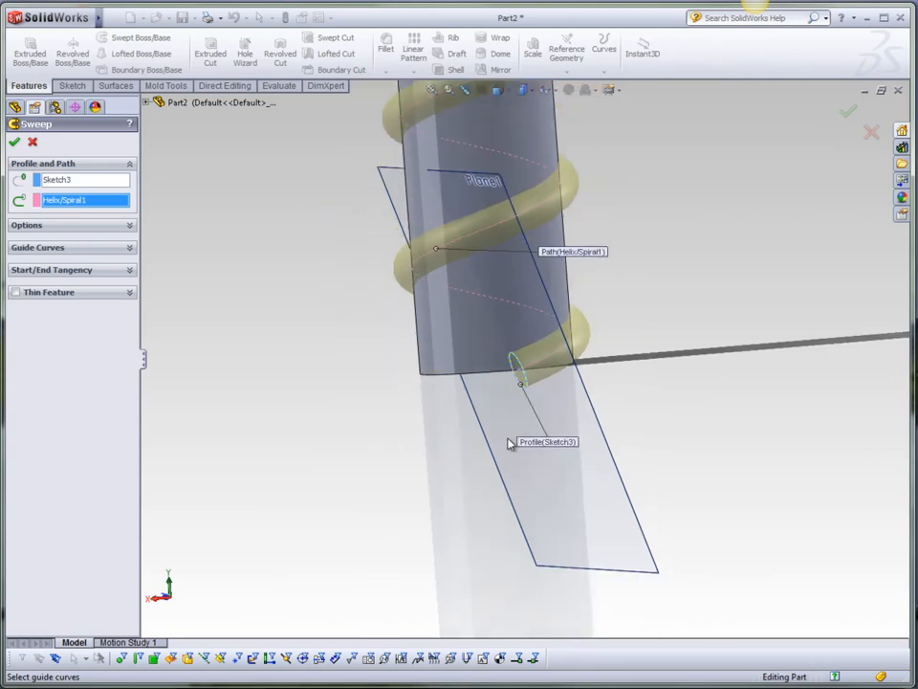
pyautogui.scroll(-3, 496, 129)
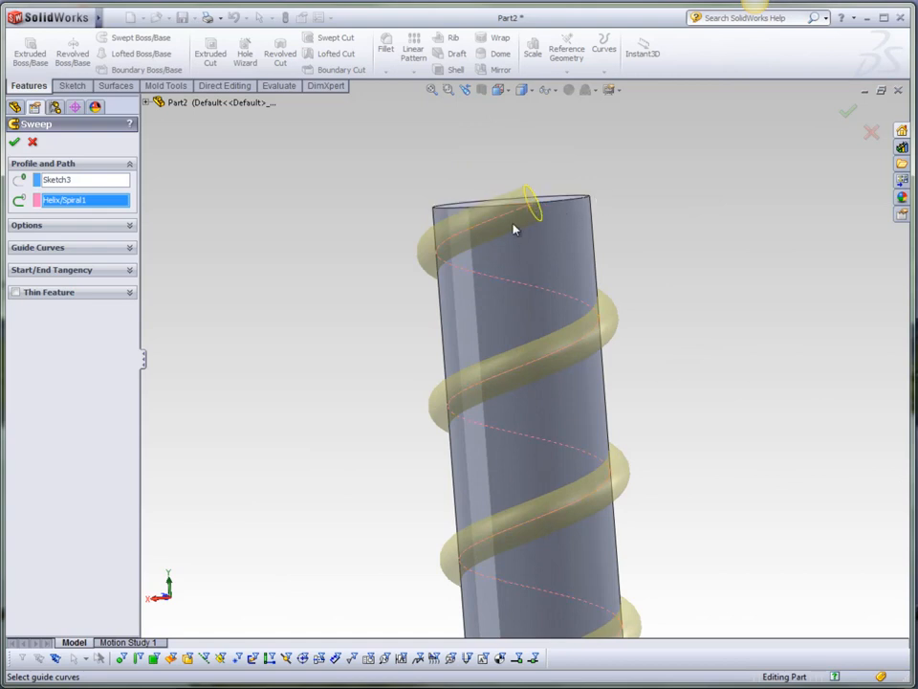
pyautogui.click(130, 226)
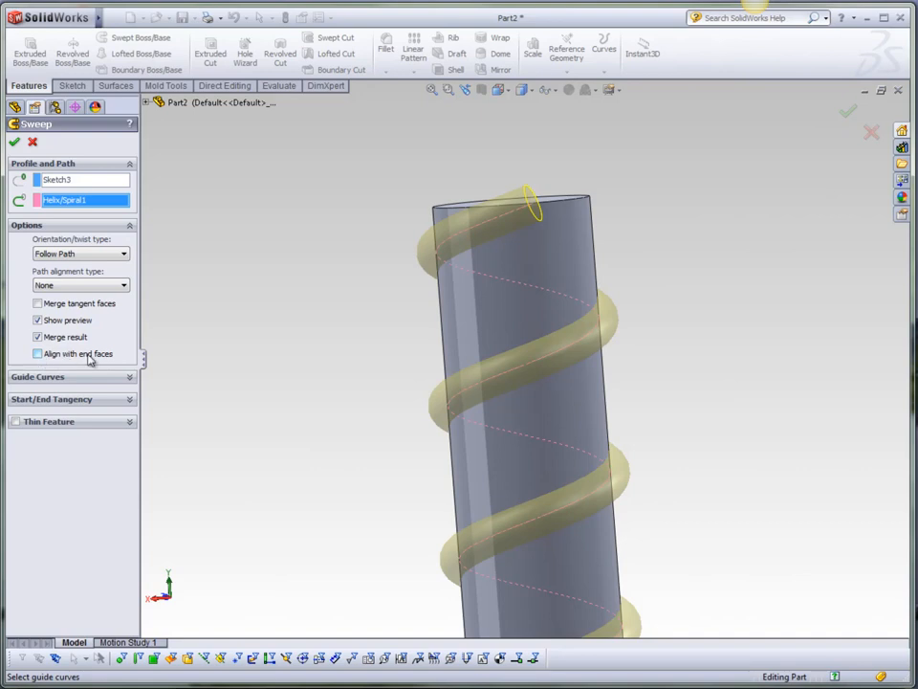
pyautogui.click(37, 354)
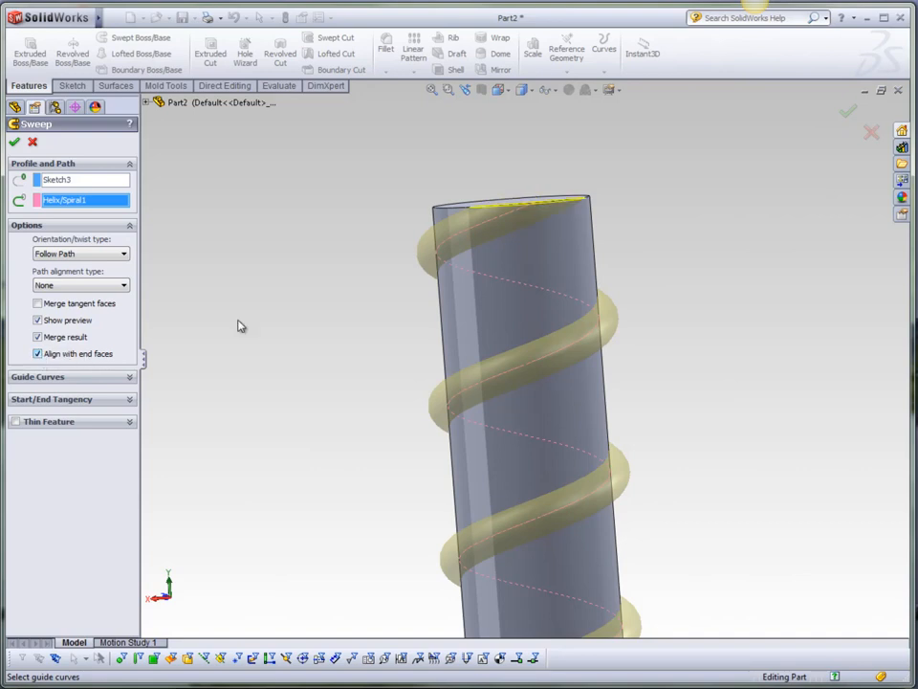
# Accept the swept boss feature.
pyautogui.scroll(8, 567, 432)
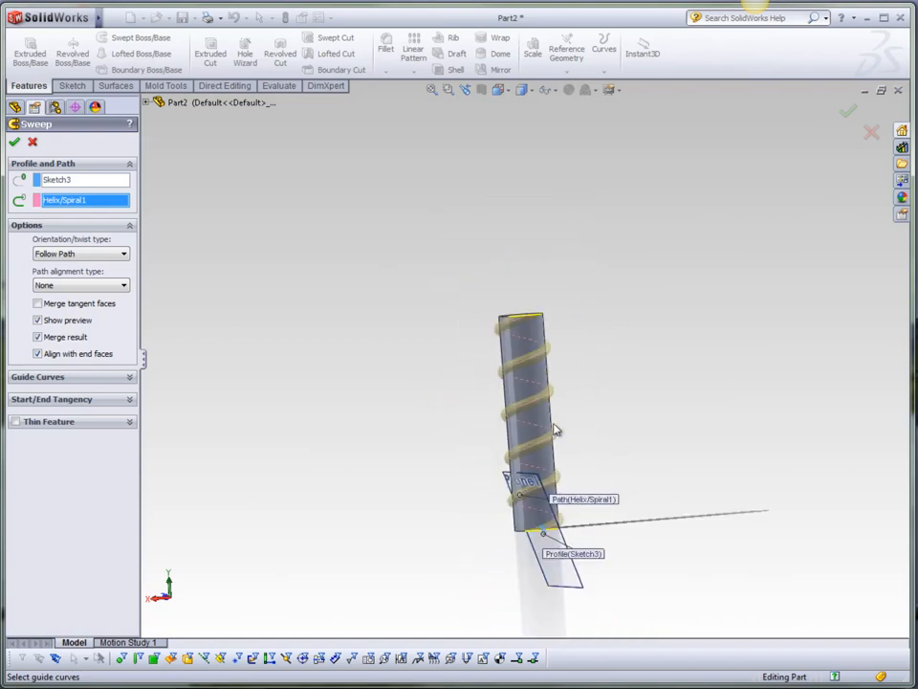
pyautogui.scroll(-7, 545, 529)
pyautogui.moveTo(509, 505); pyautogui.dragTo(372, 346, button='middle')
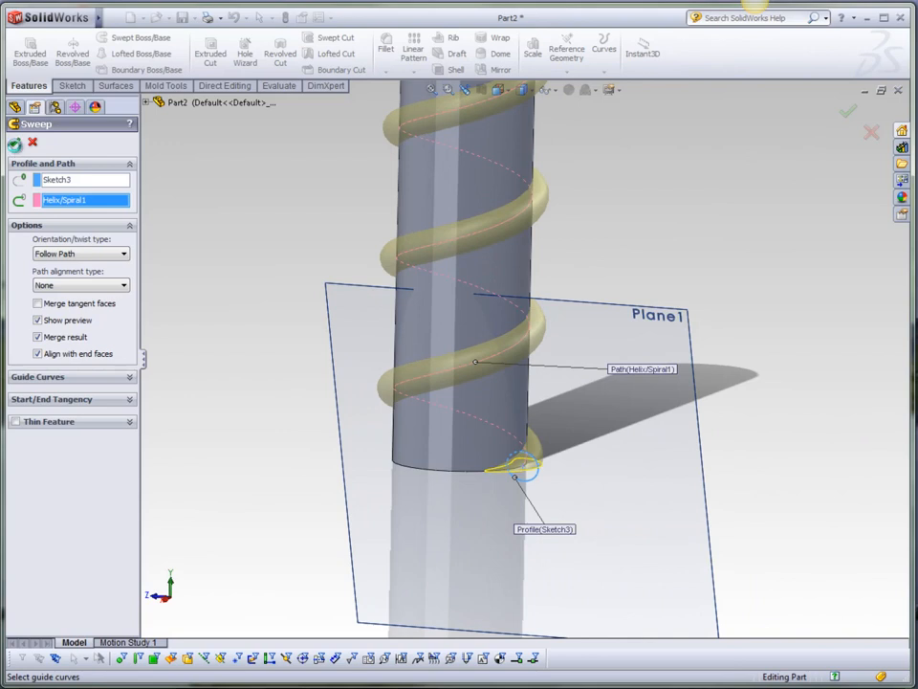
pyautogui.scroll(4, 564, 483)
pyautogui.moveTo(543, 305); pyautogui.dragTo(291, 365, button='middle')
pyautogui.moveTo(348, 382); pyautogui.dragTo(500, 422, button='middle')
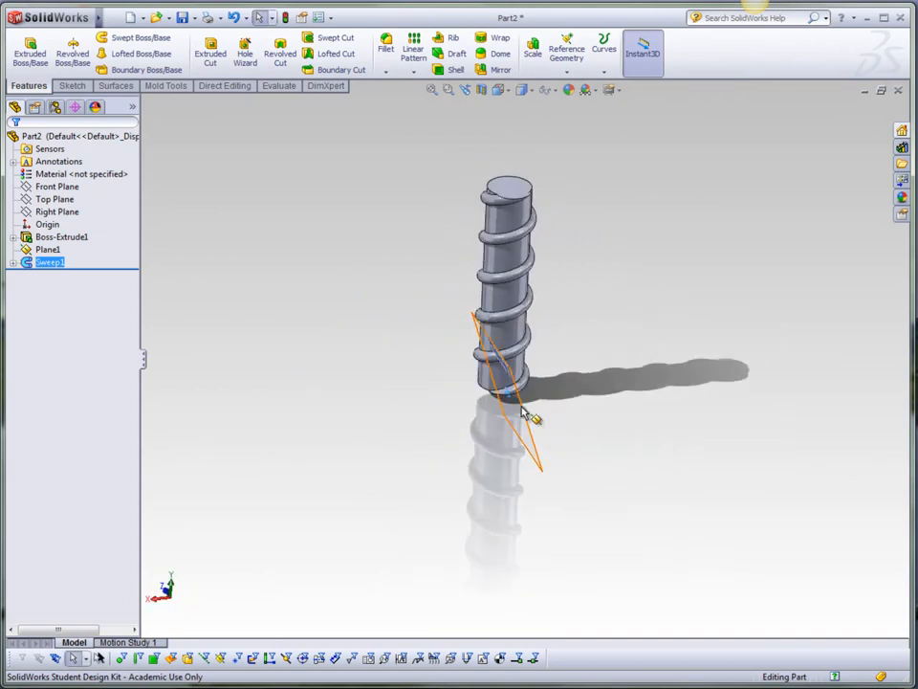
# Undo the swept boss feature.
pyautogui.scroll(-4, 525, 343)
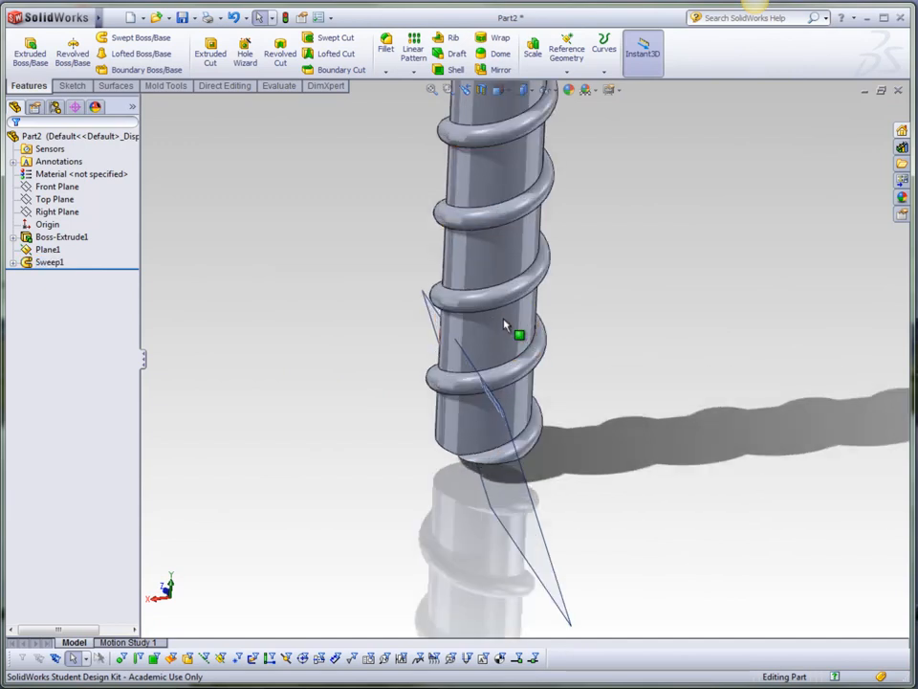
pyautogui.moveTo(526, 425); pyautogui.dragTo(527, 398, button='middle')
pyautogui.scroll(3, 527, 398)
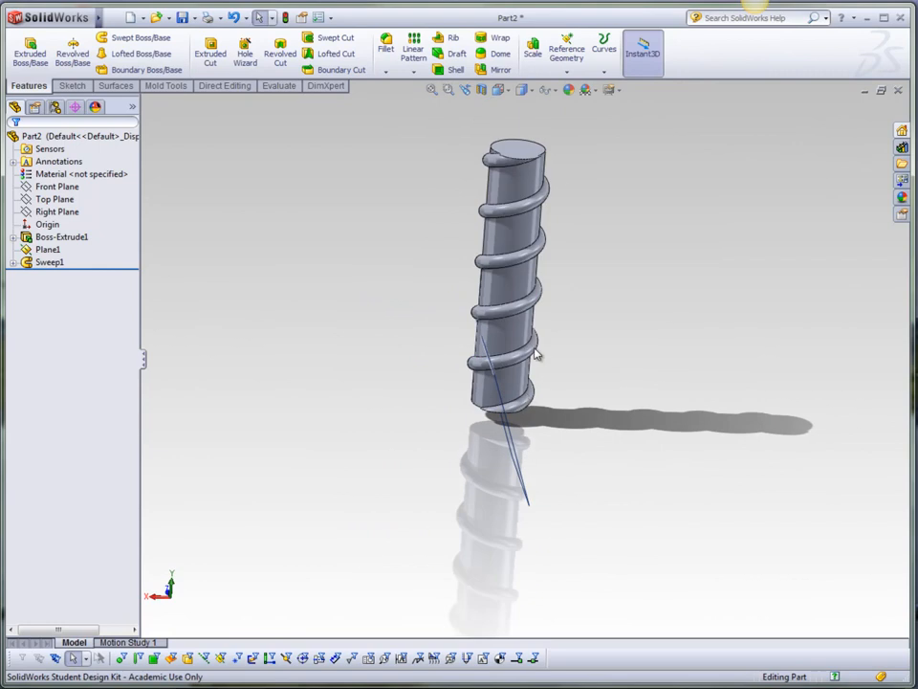
pyautogui.scroll(-2, 553, 158)
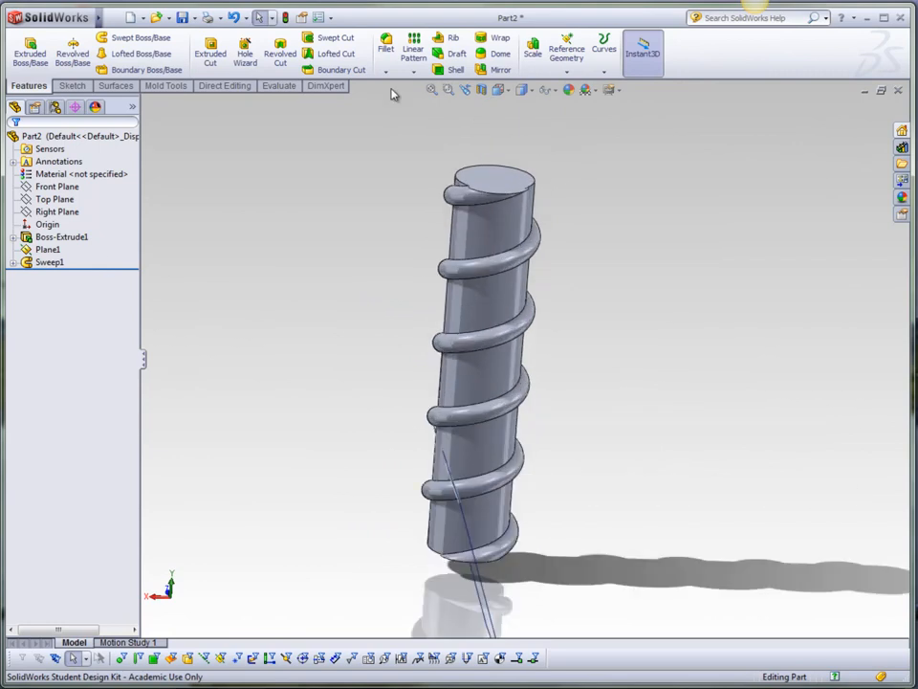
pyautogui.click(235, 18)
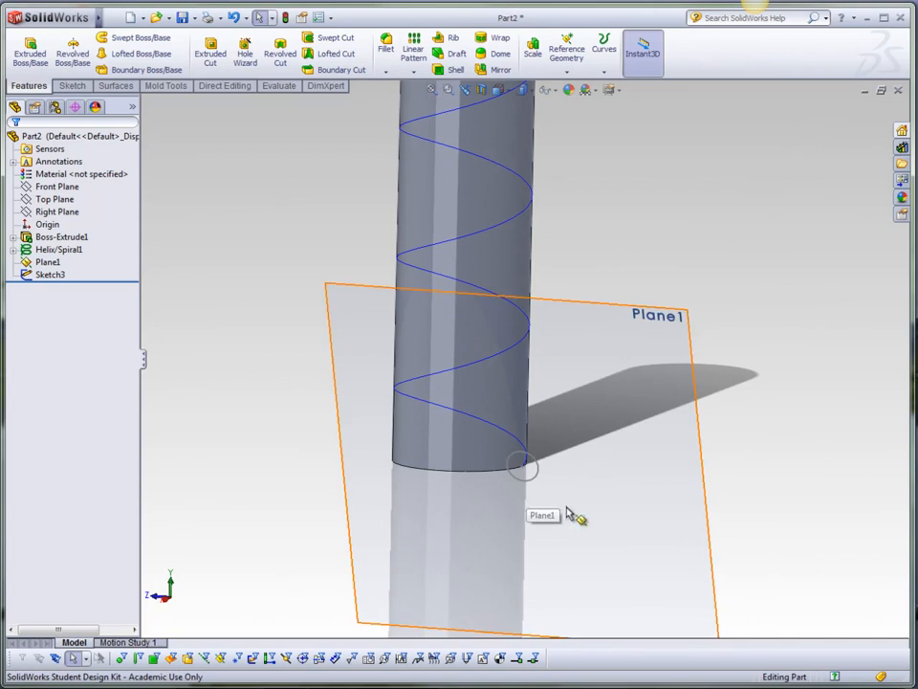
# Start a Swept Cut using the circle sketch as profile and the helix as path, and expand its options.
pyautogui.click(327, 40)
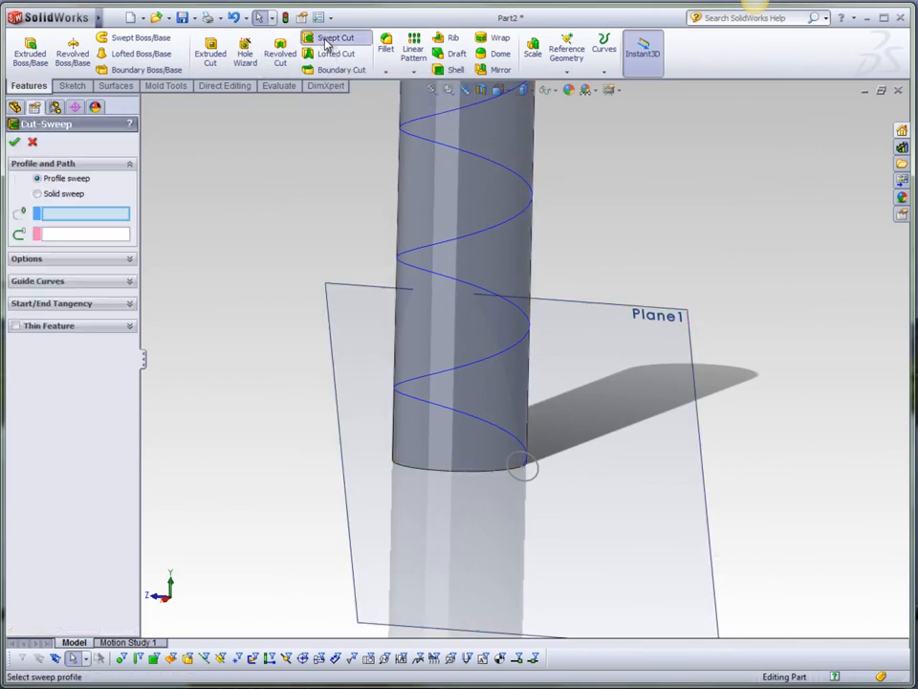
pyautogui.click(537, 478)
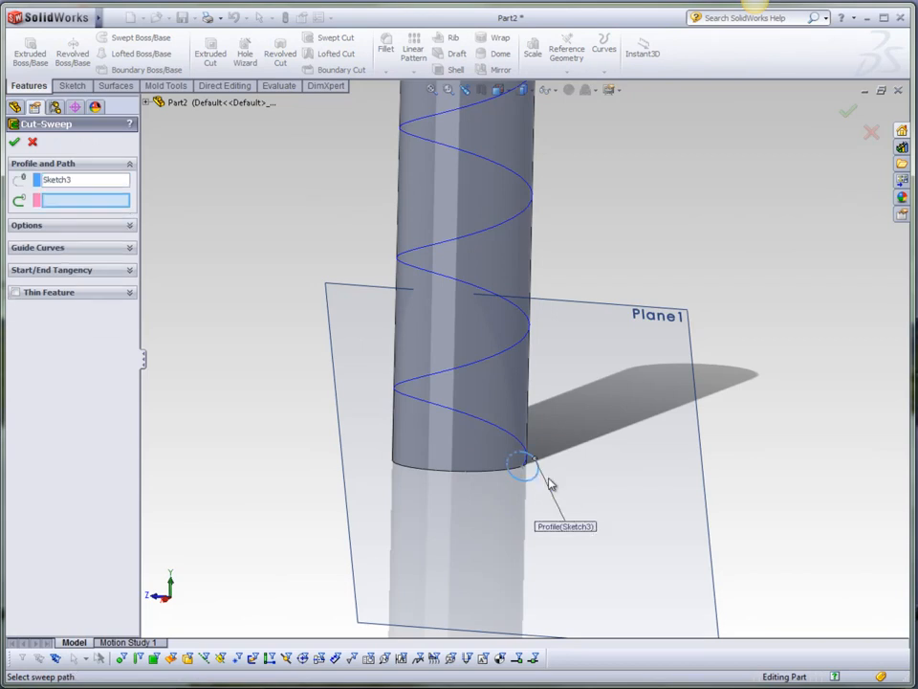
pyautogui.click(522, 453)
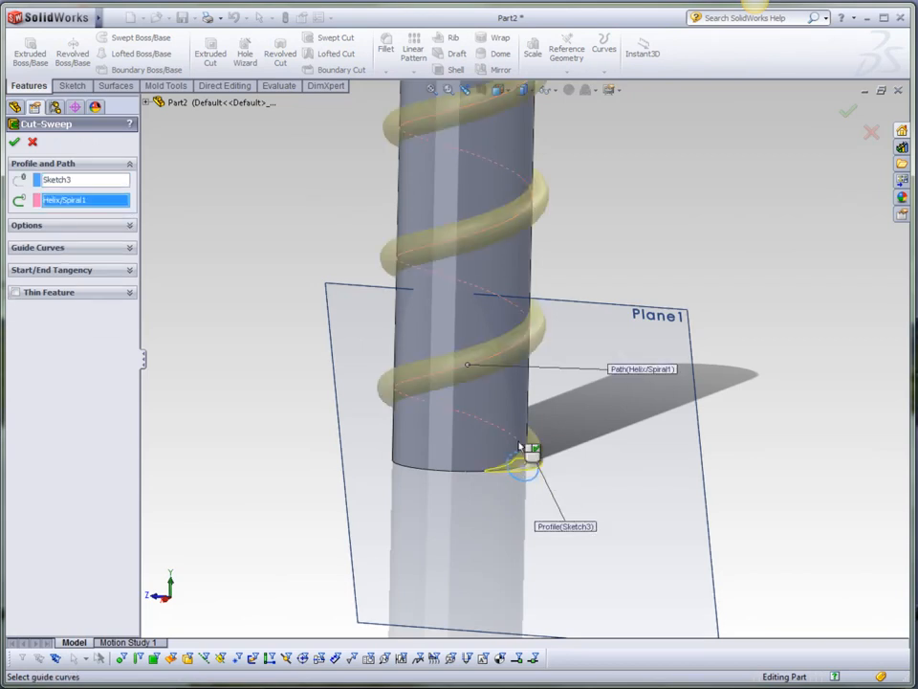
pyautogui.moveTo(564, 471); pyautogui.dragTo(546, 468, button='middle')
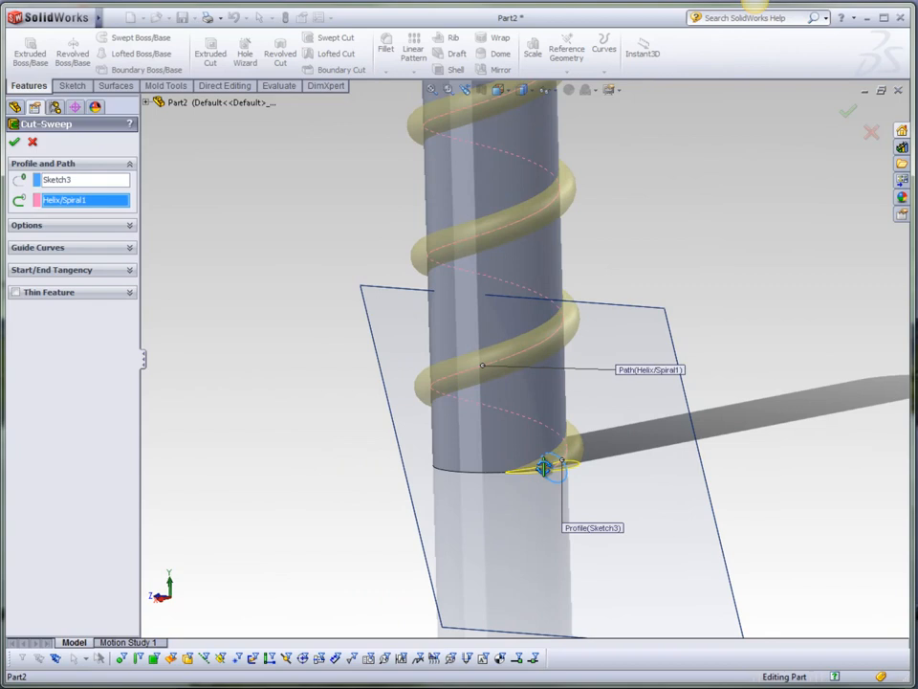
pyautogui.click(130, 230)
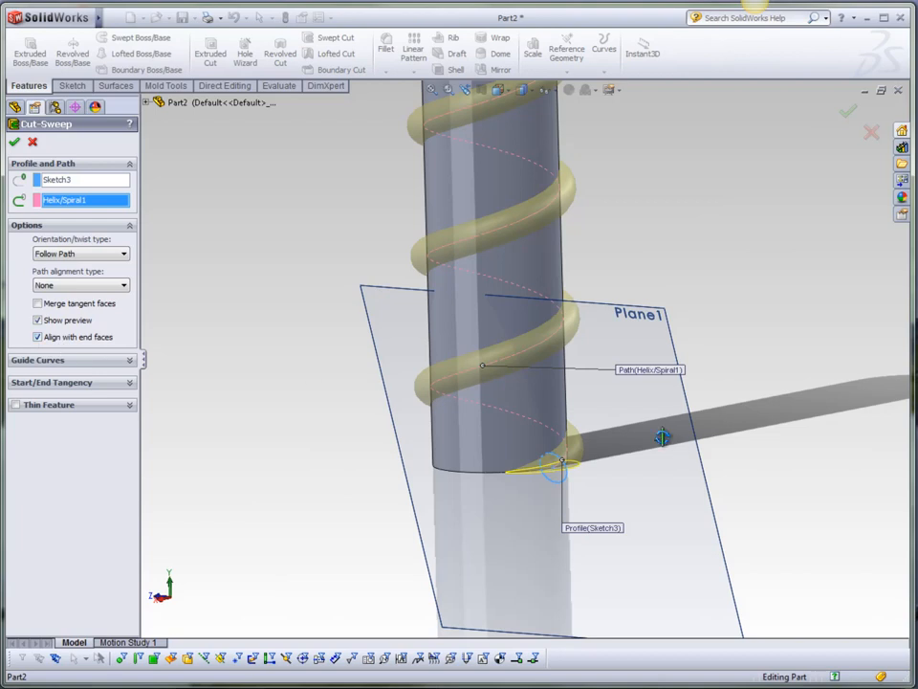
# Enable Align with end faces for the swept cut.
pyautogui.scroll(6, 677, 444)
pyautogui.scroll(1, 589, 454)
pyautogui.scroll(-5, 595, 233)
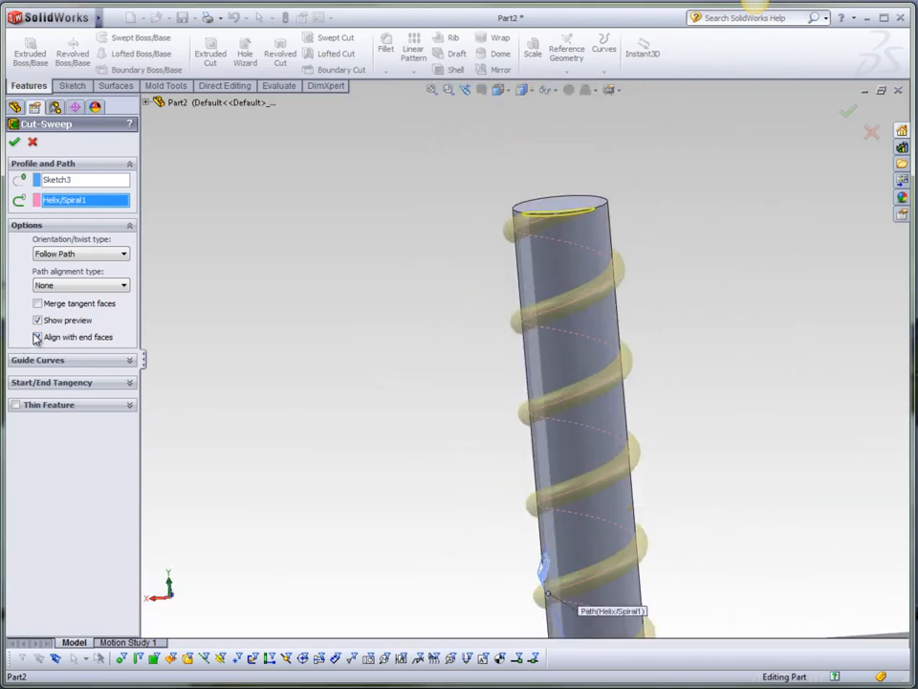
pyautogui.moveTo(505, 321); pyautogui.dragTo(506, 508, button='middle')
pyautogui.scroll(-5, 588, 529)
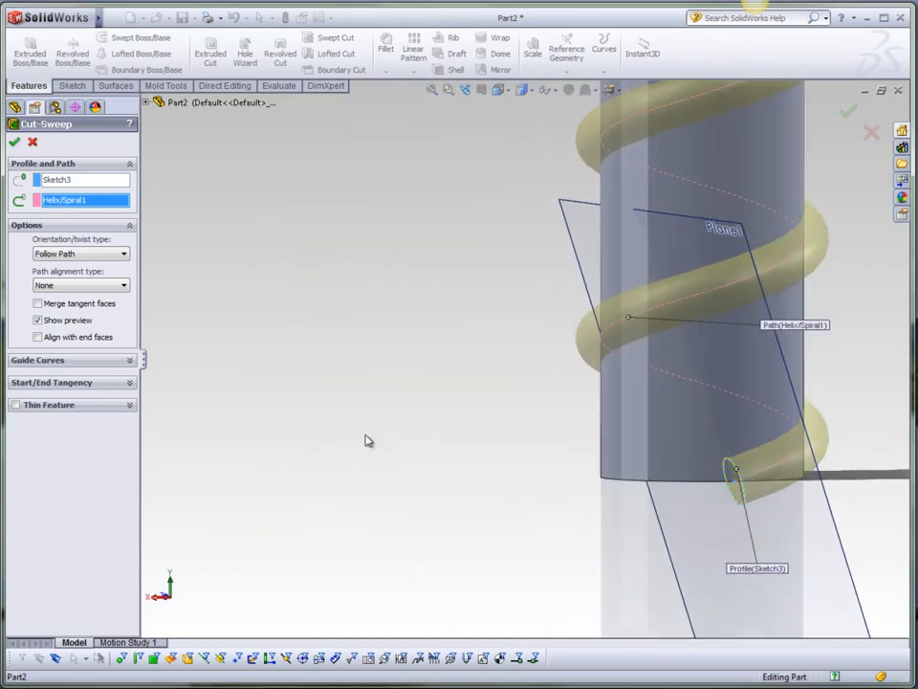
pyautogui.click(38, 337)
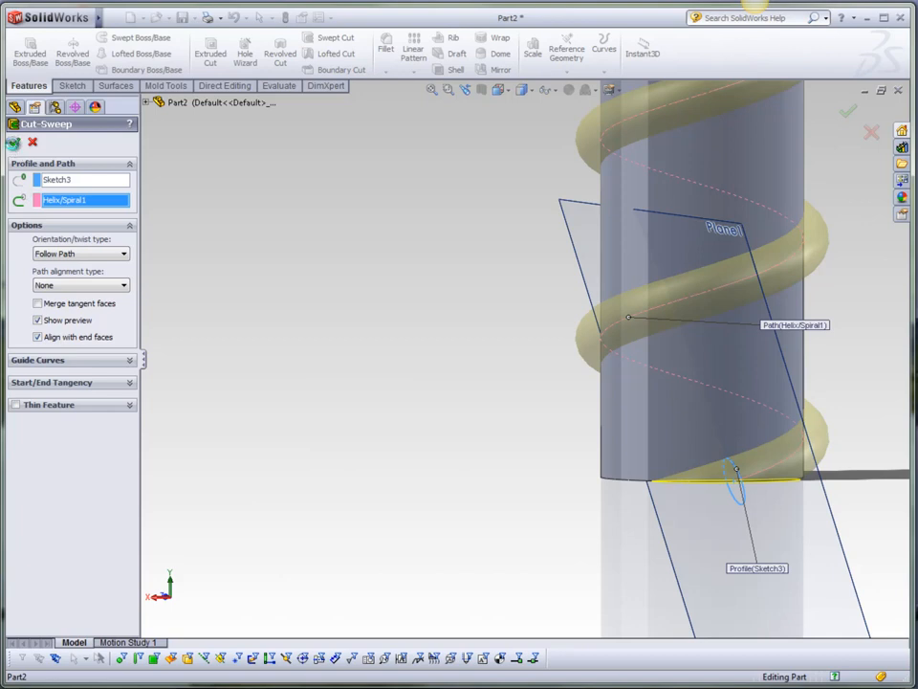
# Accept the swept cut along the helix.
pyautogui.moveTo(630, 364); pyautogui.dragTo(441, 369, button='middle')
pyautogui.scroll(4, 437, 364)
pyautogui.scroll(2, 440, 361)
pyautogui.scroll(-6, 532, 205)
pyautogui.moveTo(524, 319); pyautogui.dragTo(695, 323, button='middle')
pyautogui.scroll(5, 493, 425)
pyautogui.moveTo(484, 491); pyautogui.dragTo(570, 498, button='middle')
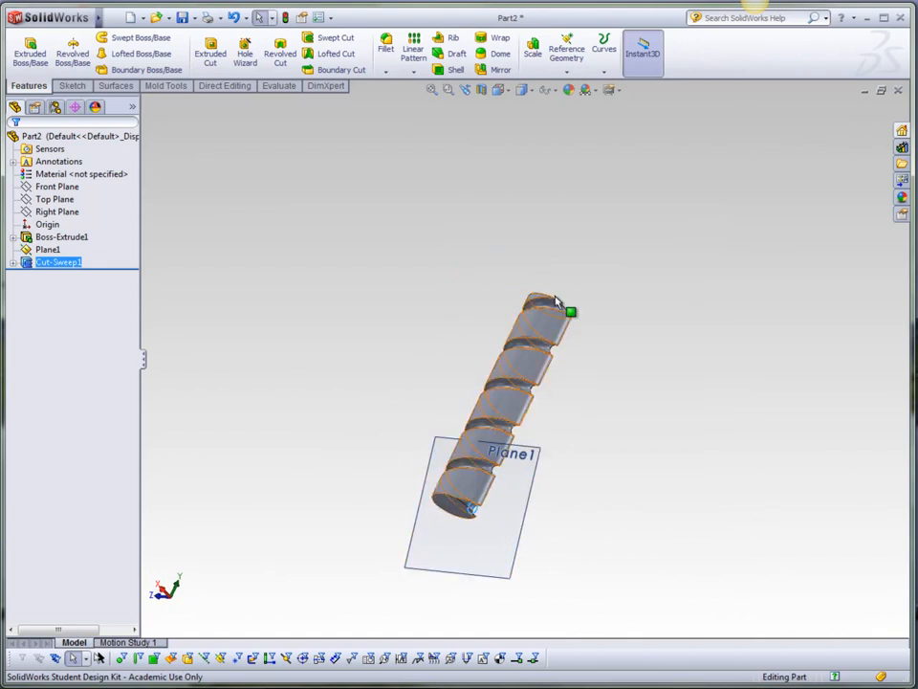
# Orbit around the model to examine the finished helical cut.
pyautogui.moveTo(562, 427); pyautogui.dragTo(482, 430, button='middle')
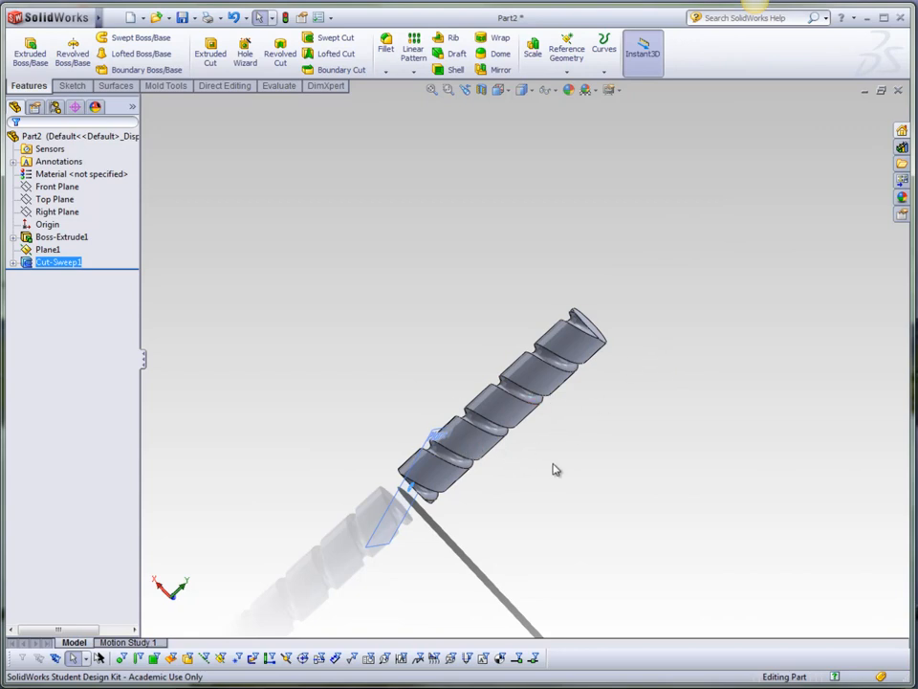
pyautogui.moveTo(555, 455); pyautogui.dragTo(515, 474, button='middle')
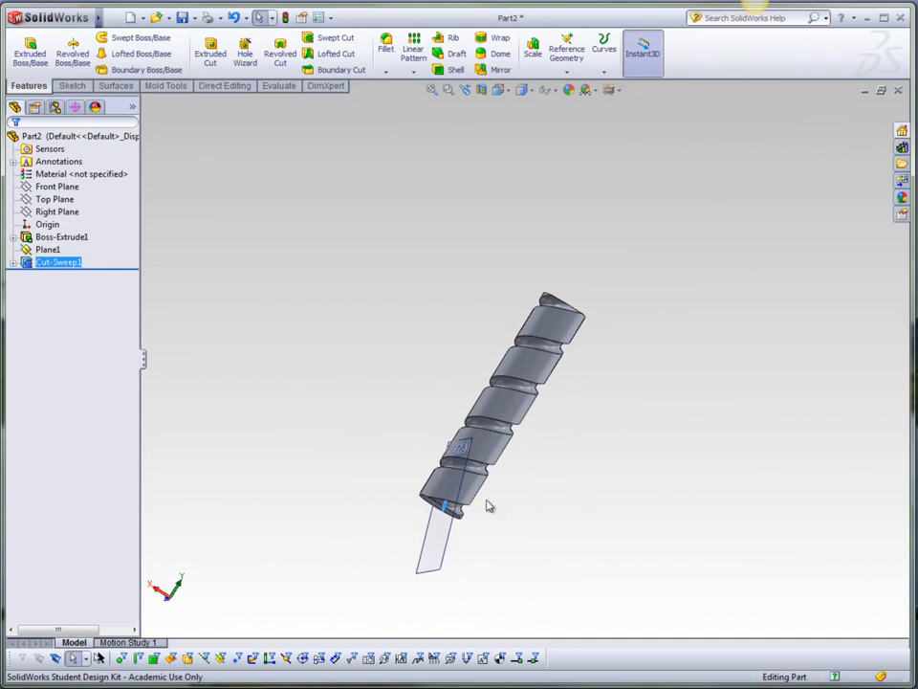
pyautogui.click(113, 18)
pyautogui.click(697, 353)
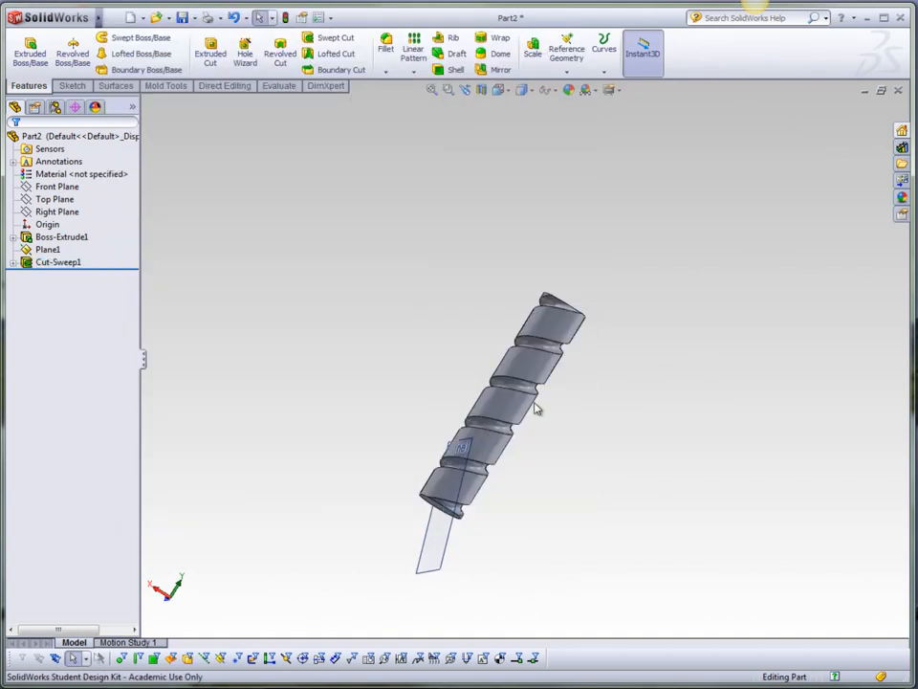